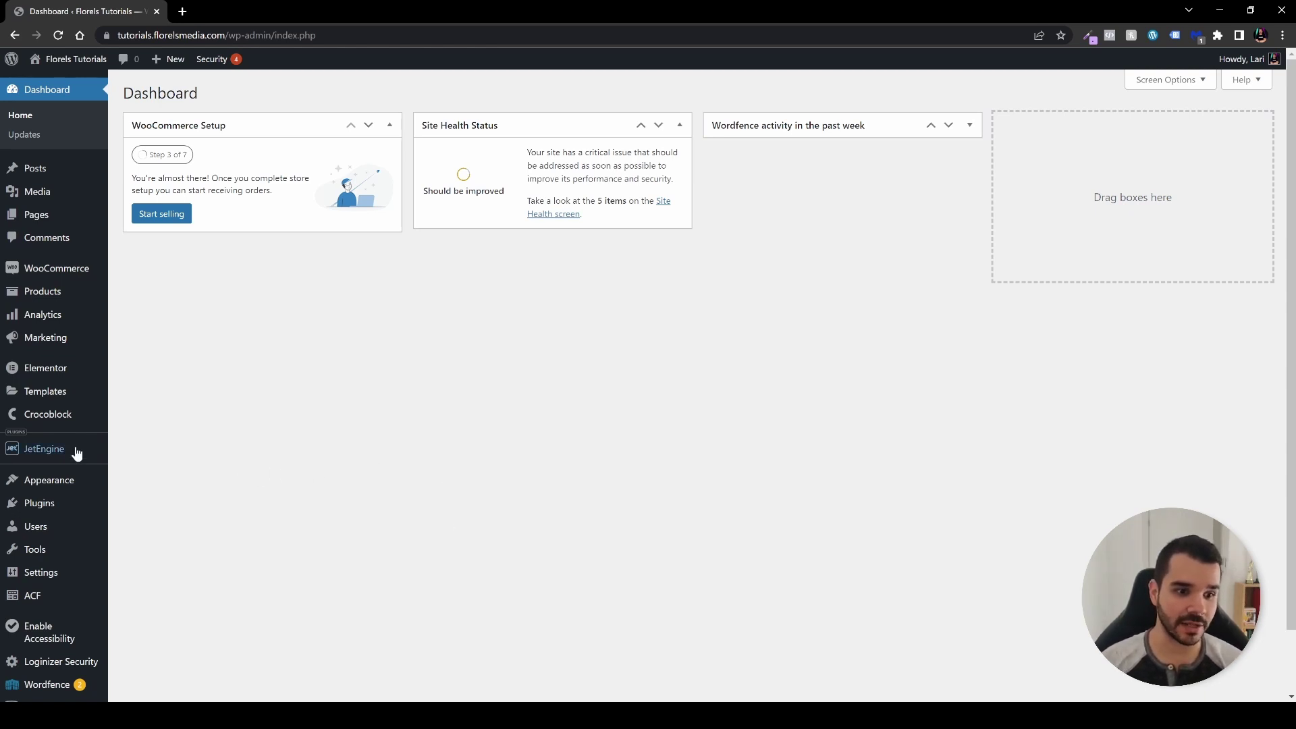
Step: Add a new query in JetEngine's Query Builder and name it Products
{"action": "left_click", "coordinate": [51, 509]}
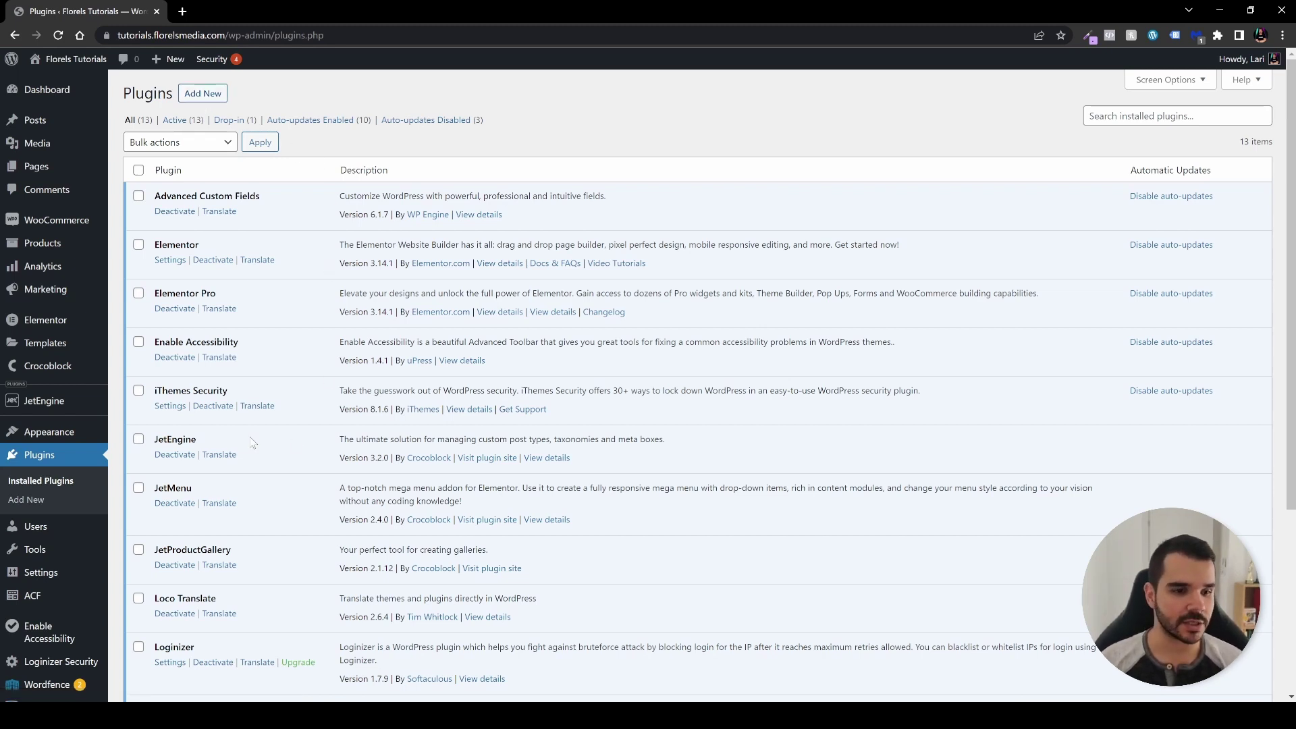
{"action": "mouse_move", "coordinate": [66, 404]}
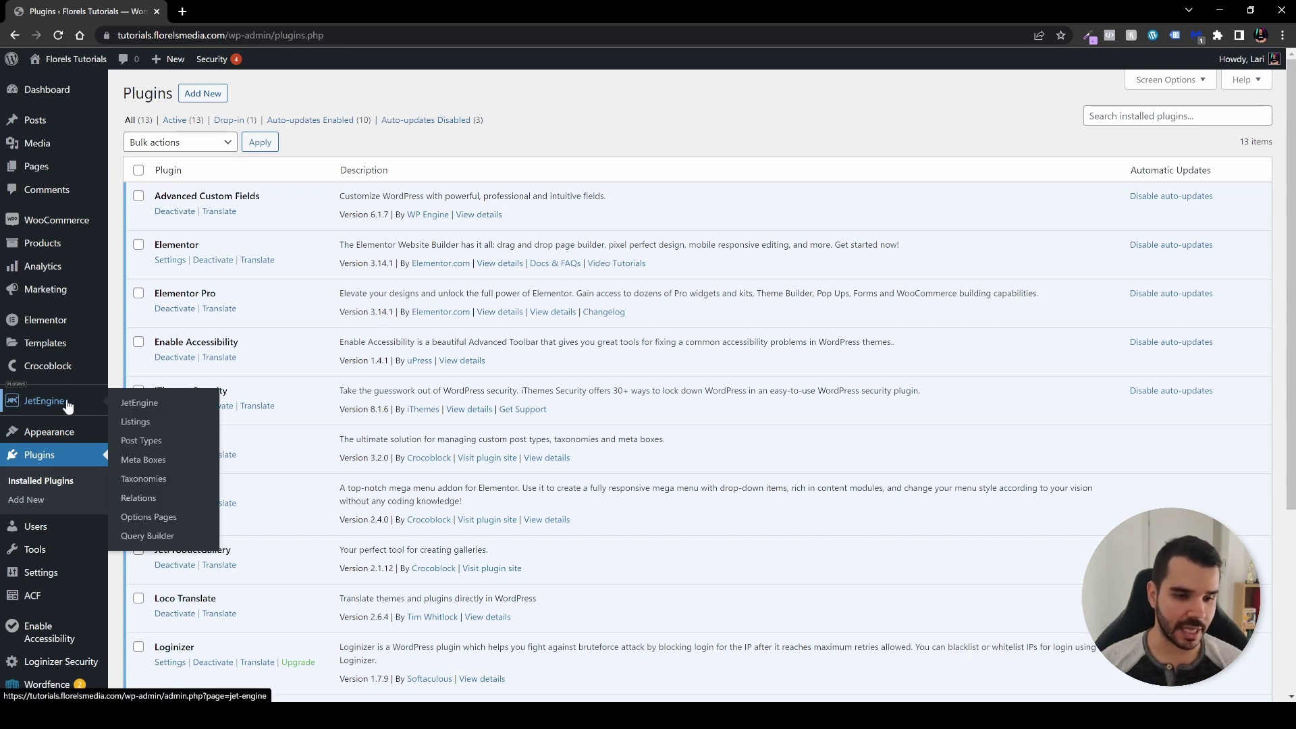
{"action": "left_click", "coordinate": [148, 537]}
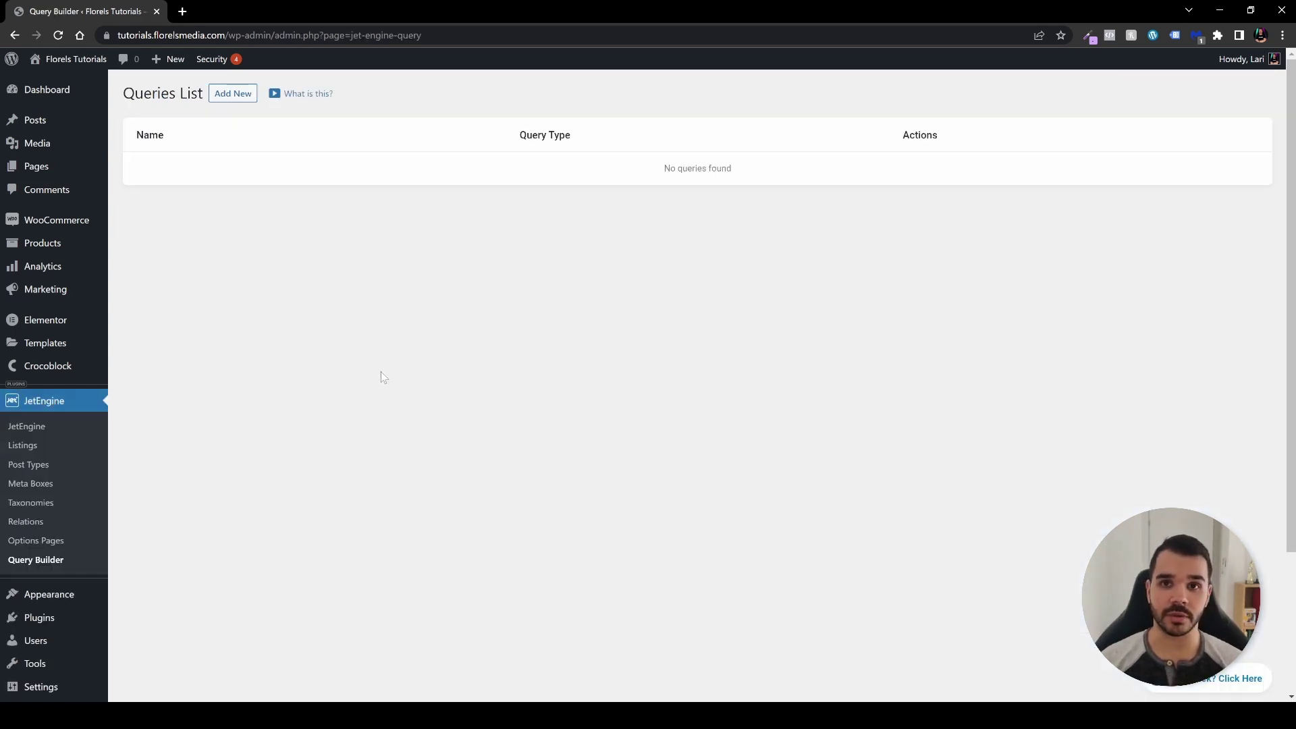
{"action": "left_click", "coordinate": [235, 94]}
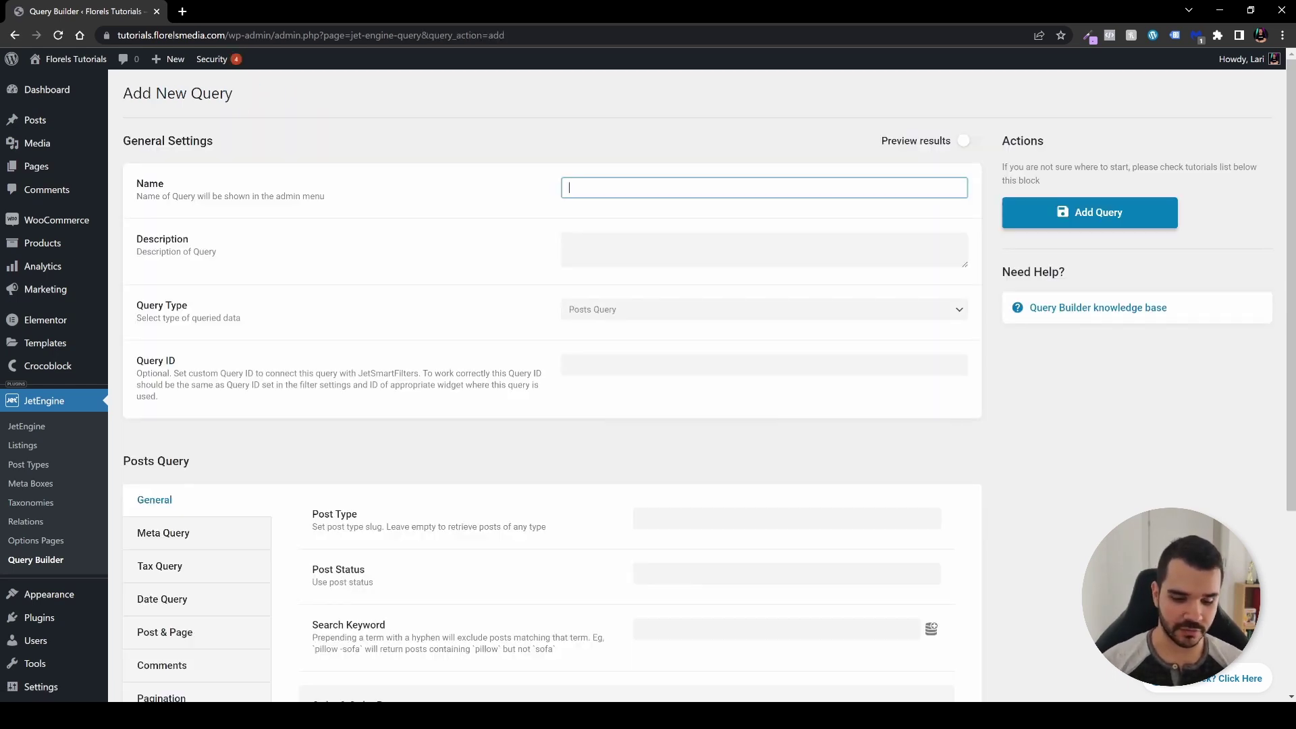
{"action": "type", "text": "Pri"}
{"action": "type", "text": "oducts"}
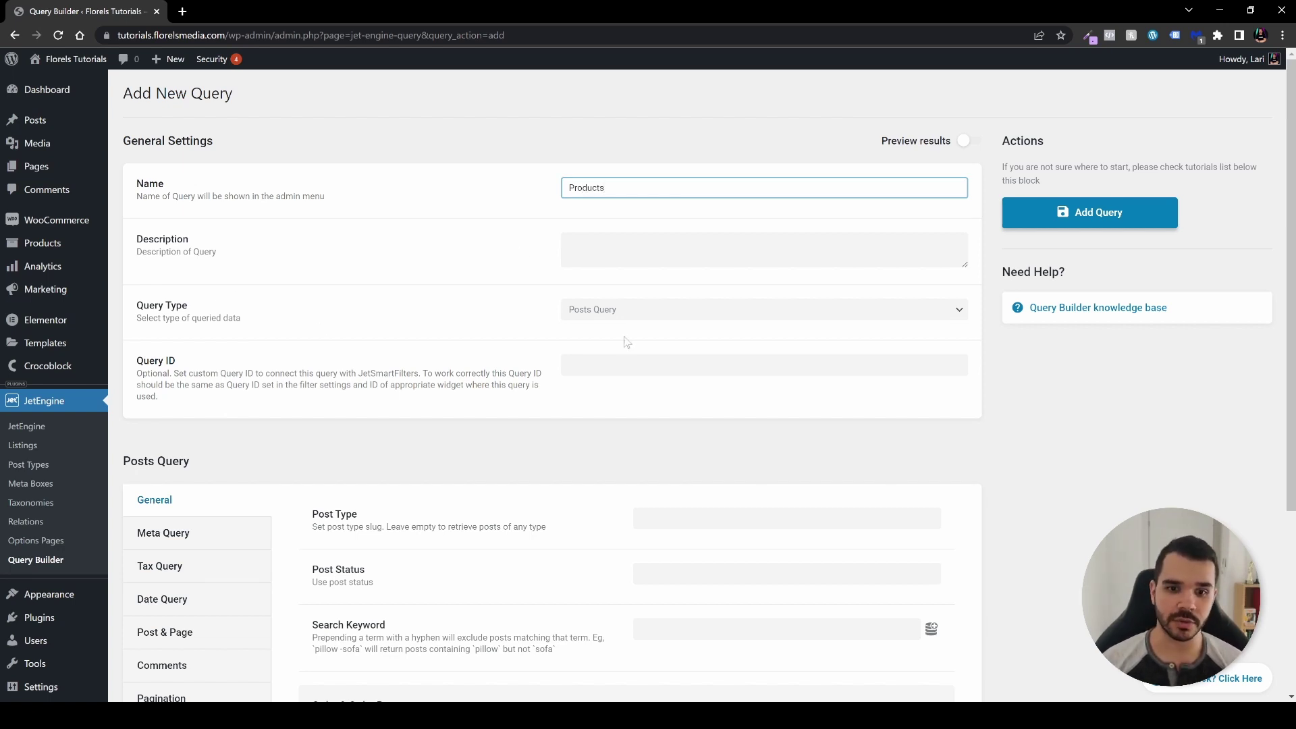
Step: Set the query type to WC Product Query with product status Any, and save the new query
{"action": "left_click", "coordinate": [678, 312]}
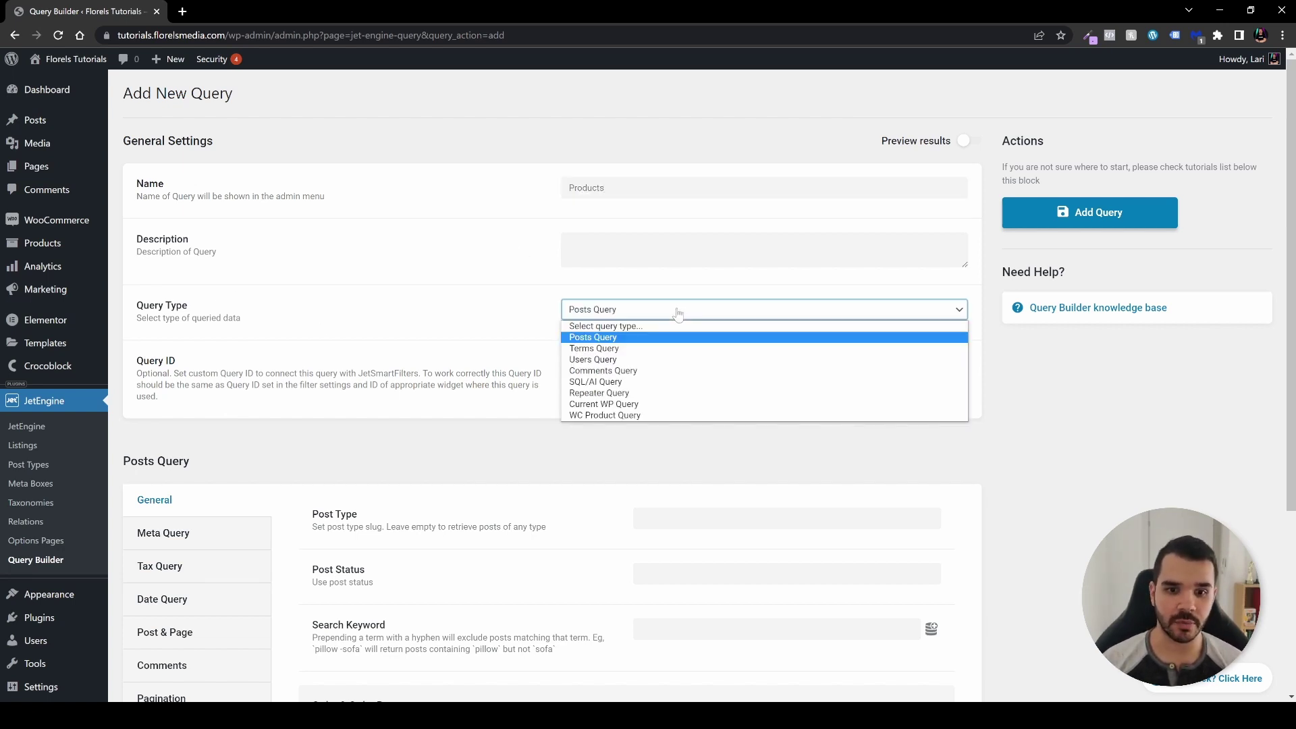
{"action": "left_click", "coordinate": [666, 418]}
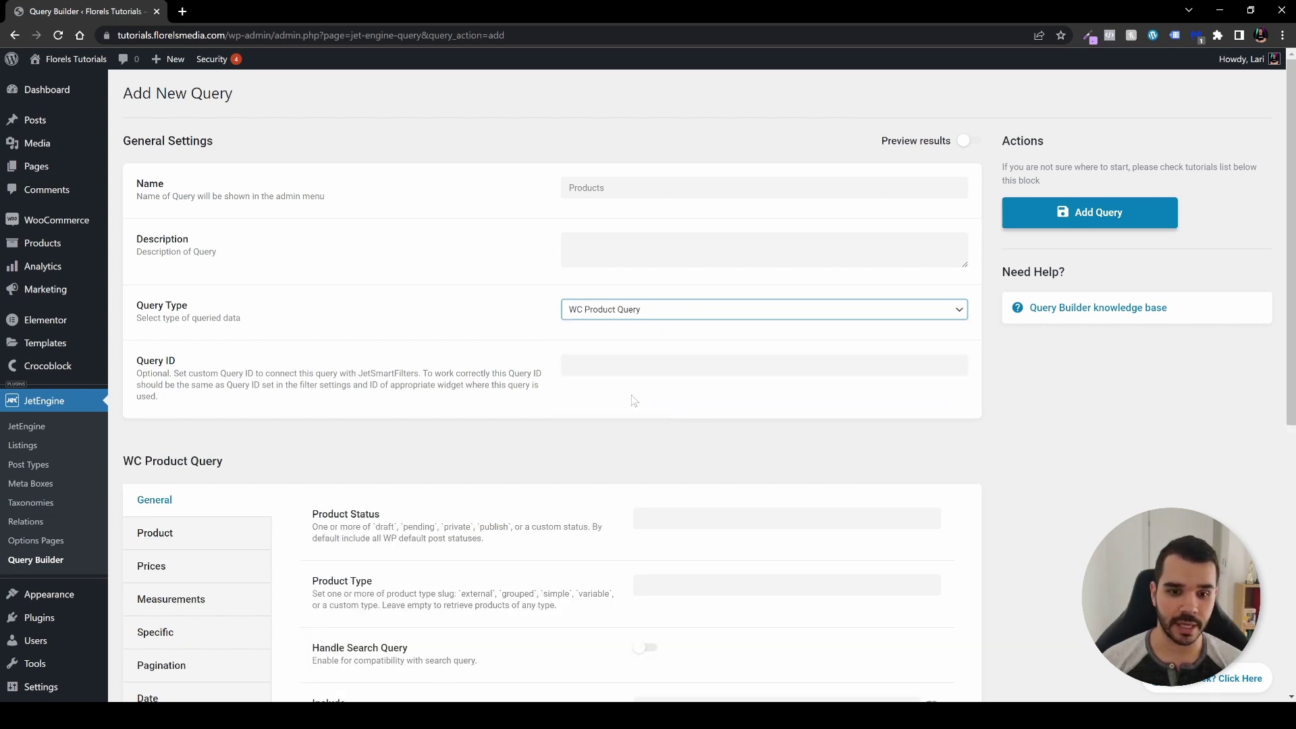
{"action": "left_click", "coordinate": [645, 519]}
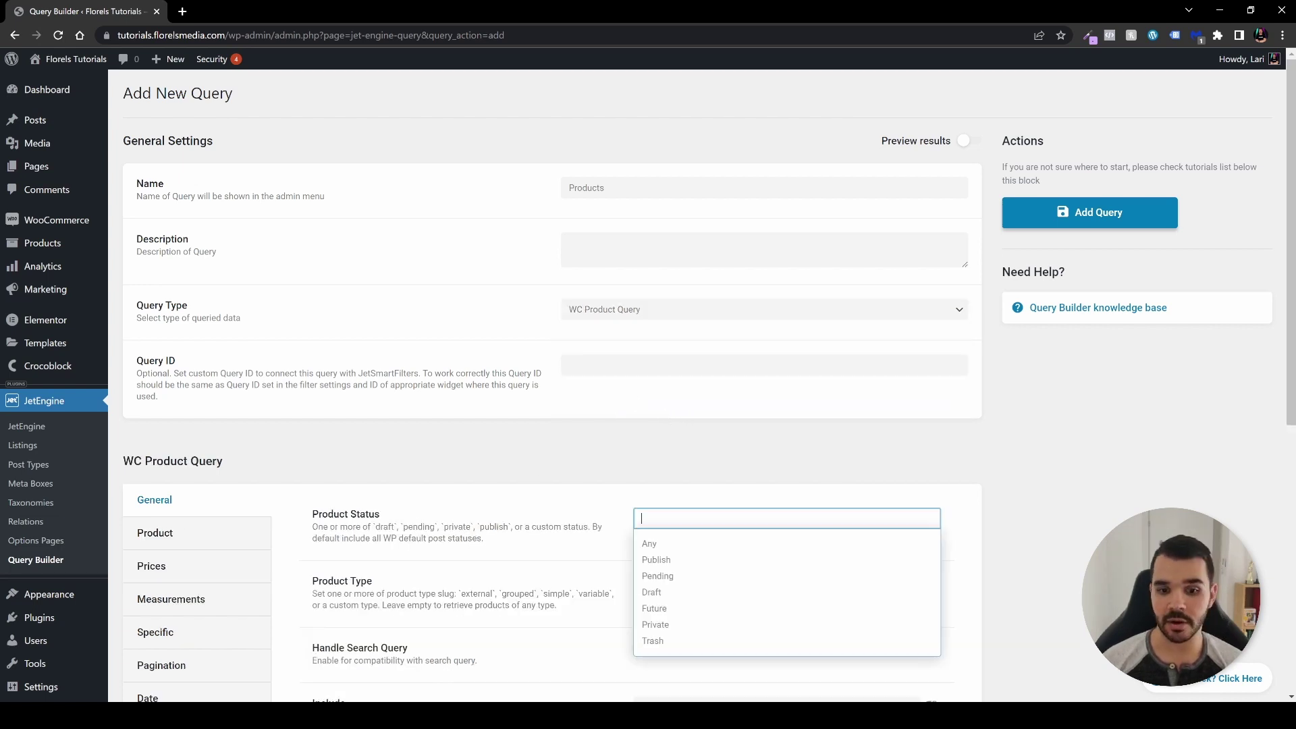
{"action": "left_click", "coordinate": [670, 549]}
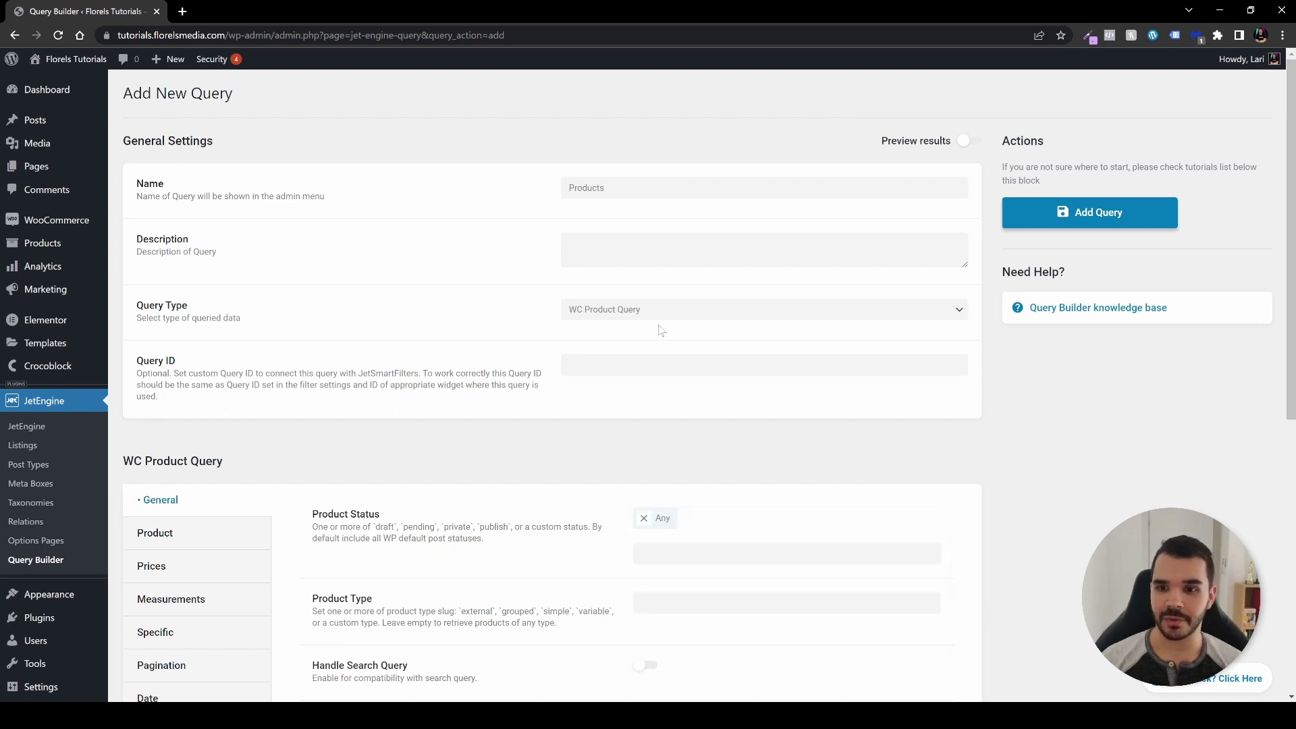
{"action": "left_click", "coordinate": [1078, 223]}
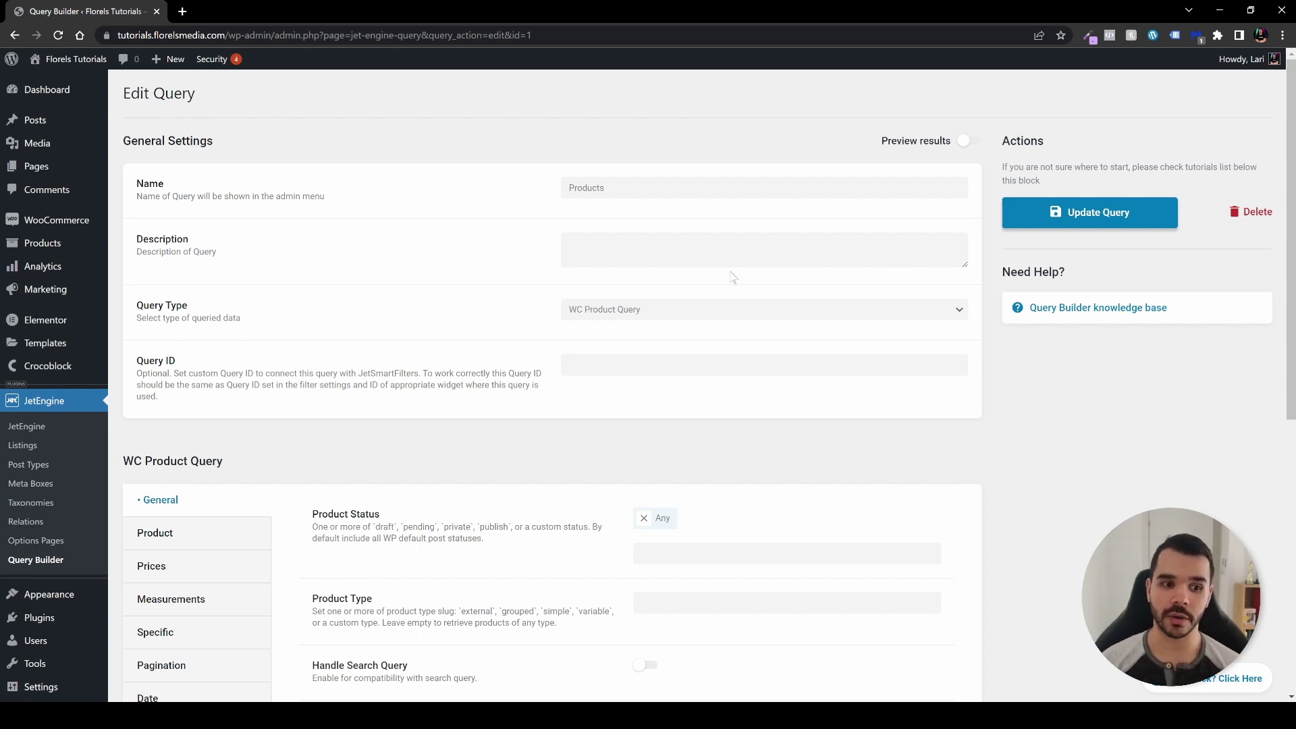
{"action": "left_click", "coordinate": [33, 465]}
{"action": "left_click", "coordinate": [308, 95]}
{"action": "key", "text": "alt+Left"}
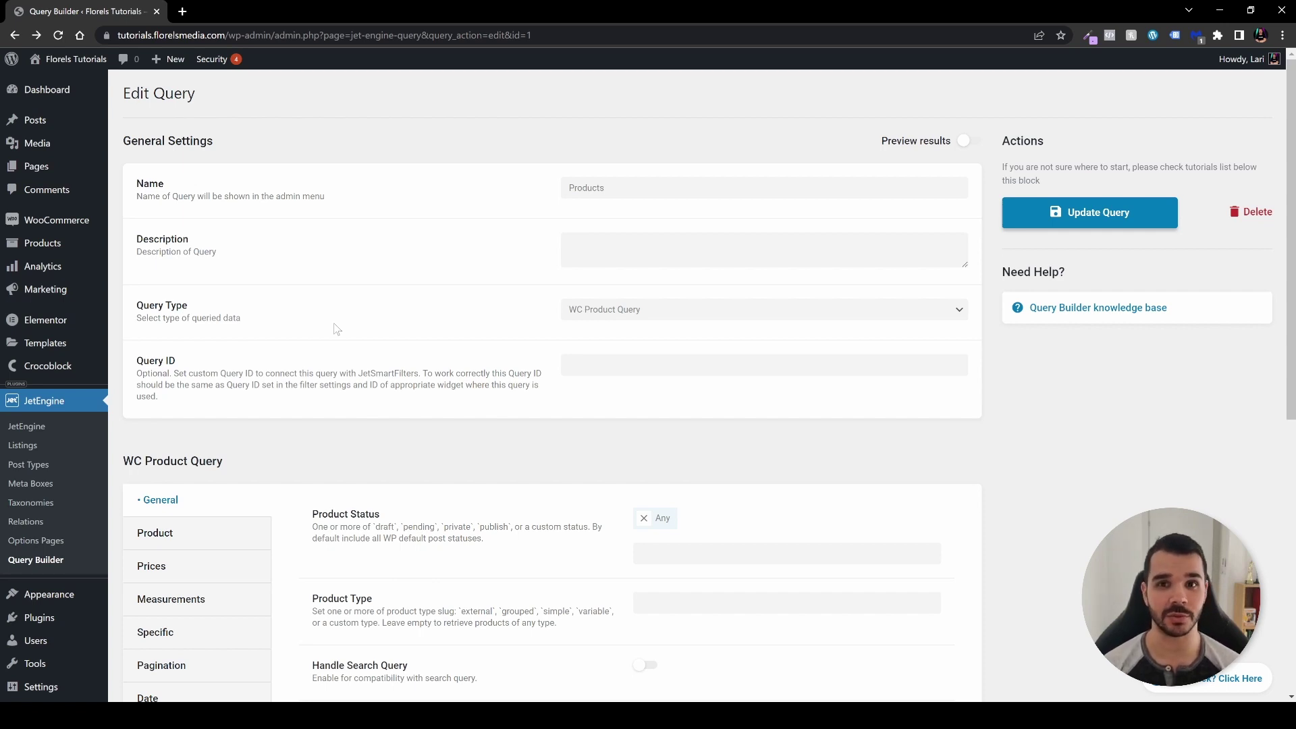
Step: Start a new JetEngine listing item with Query Builder as its source and Products as its query
{"action": "left_click", "coordinate": [40, 449]}
{"action": "left_click", "coordinate": [238, 93]}
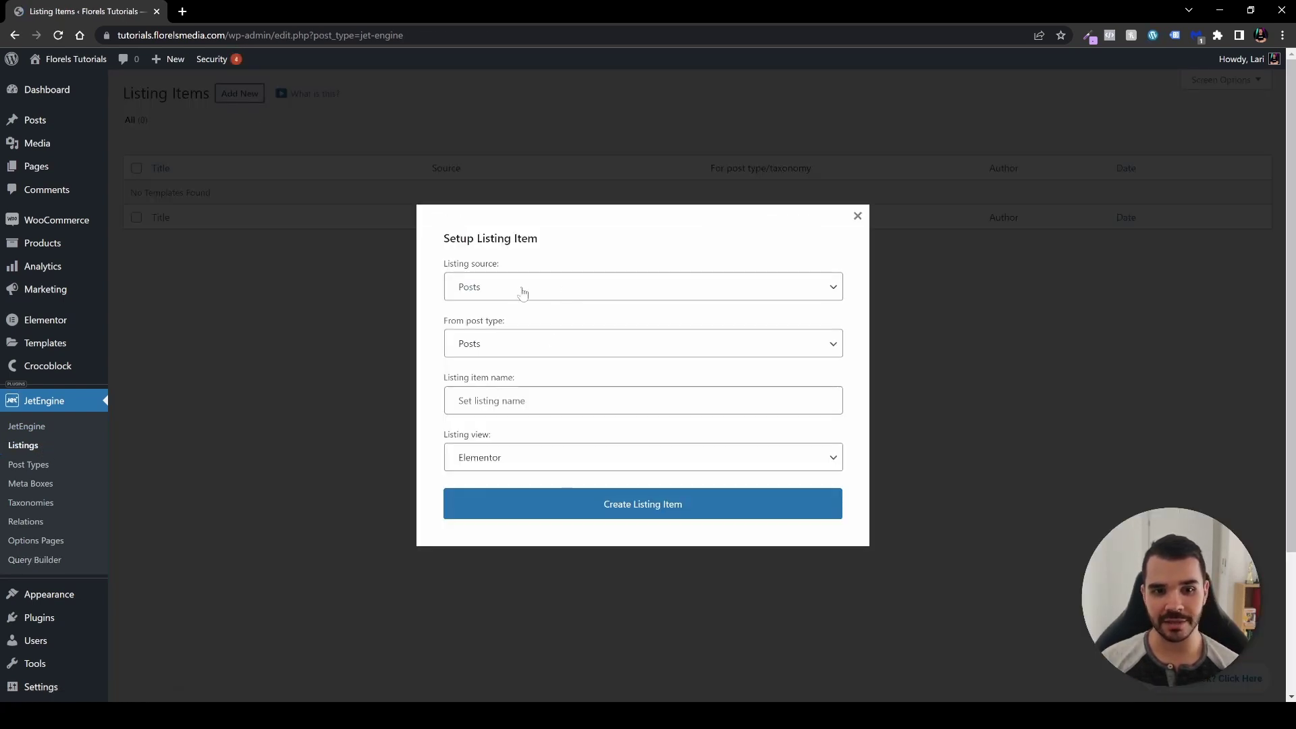
{"action": "left_click", "coordinate": [551, 297]}
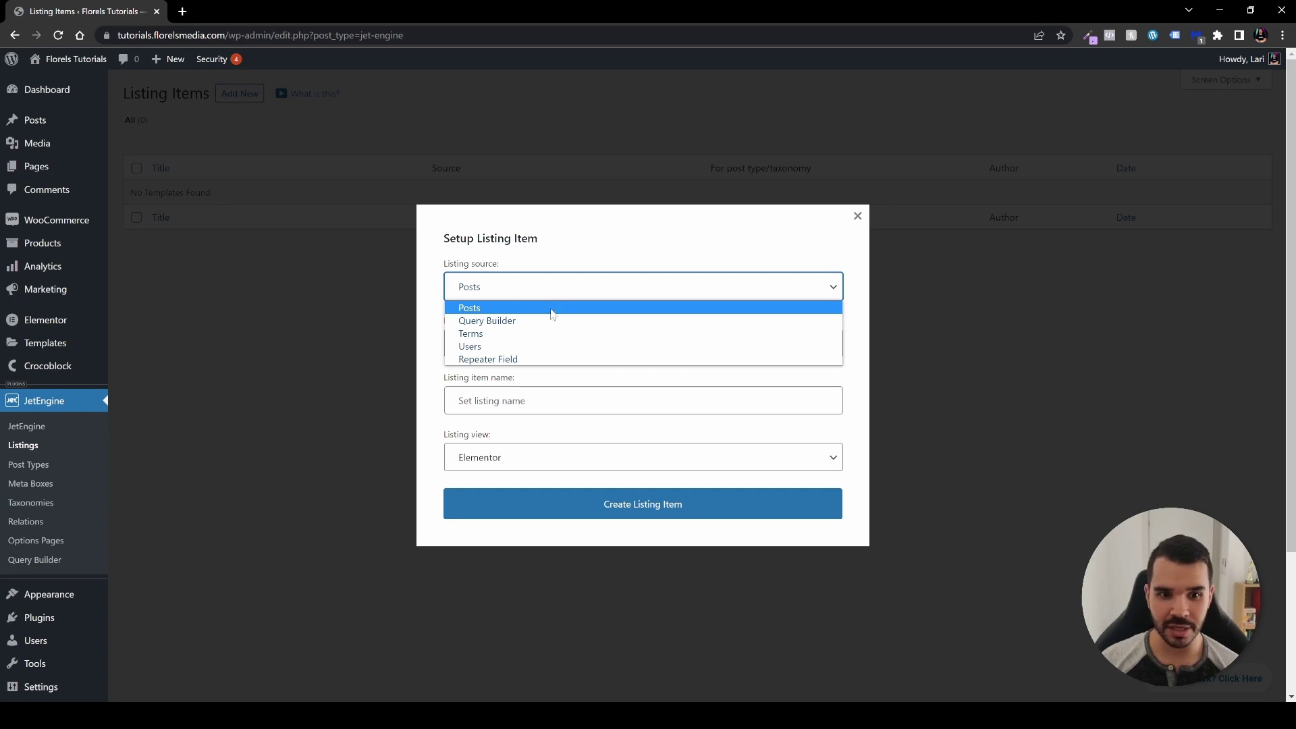
{"action": "left_click", "coordinate": [550, 321]}
{"action": "left_click", "coordinate": [558, 346]}
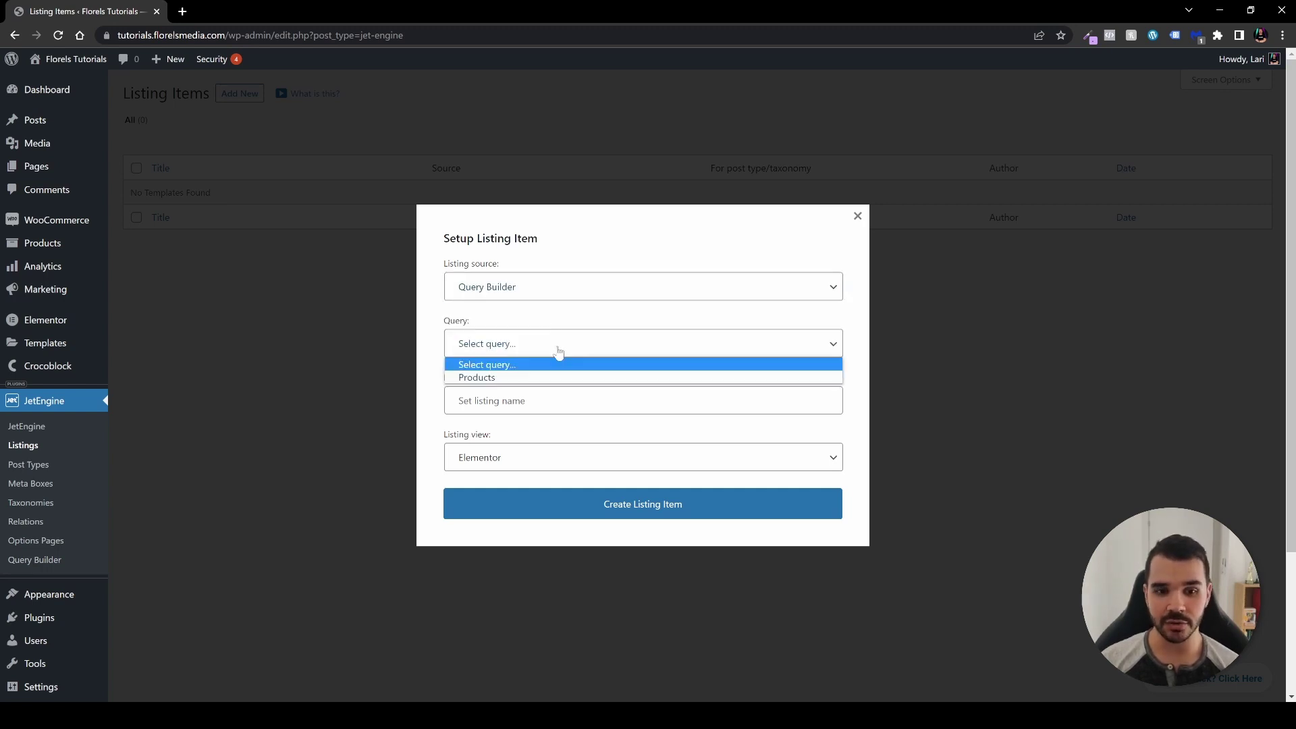
{"action": "left_click", "coordinate": [540, 378]}
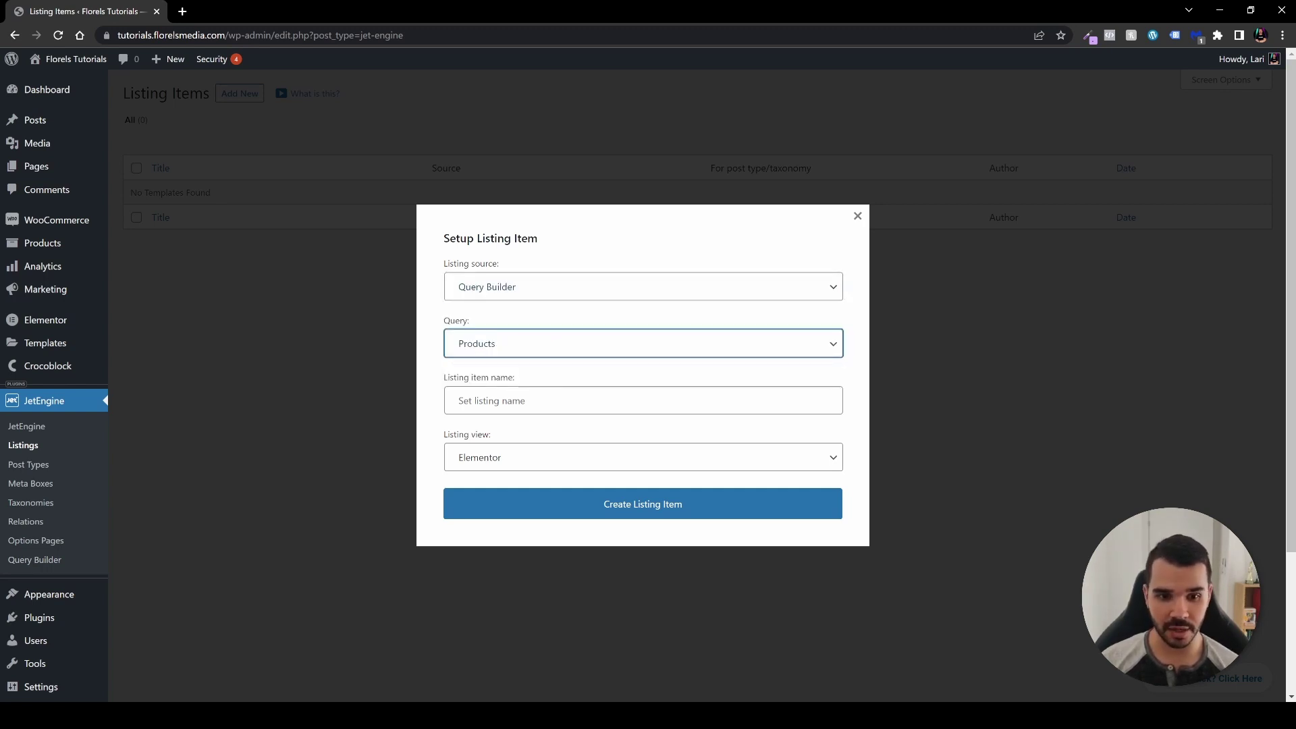
Step: Name the listing item Product Listing Item and create it with the Elementor view
{"action": "left_click", "coordinate": [566, 384]}
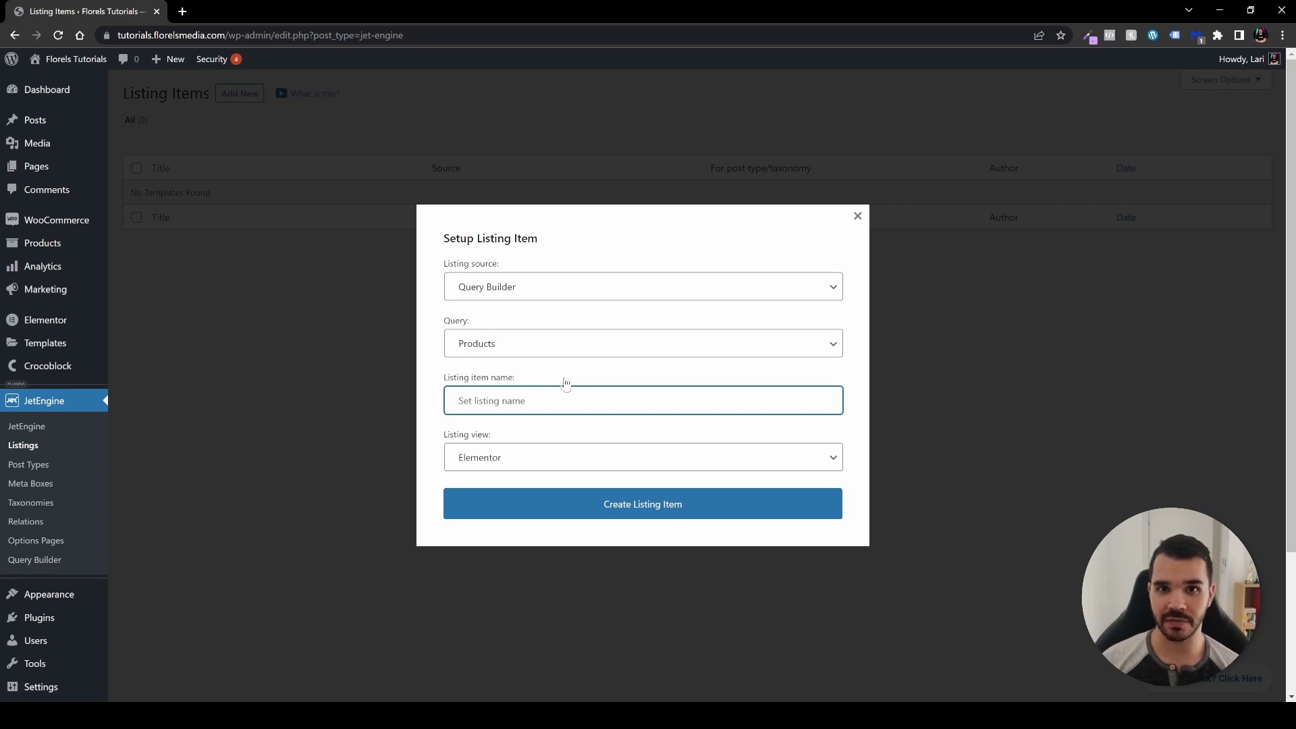
{"action": "type", "text": "P"}
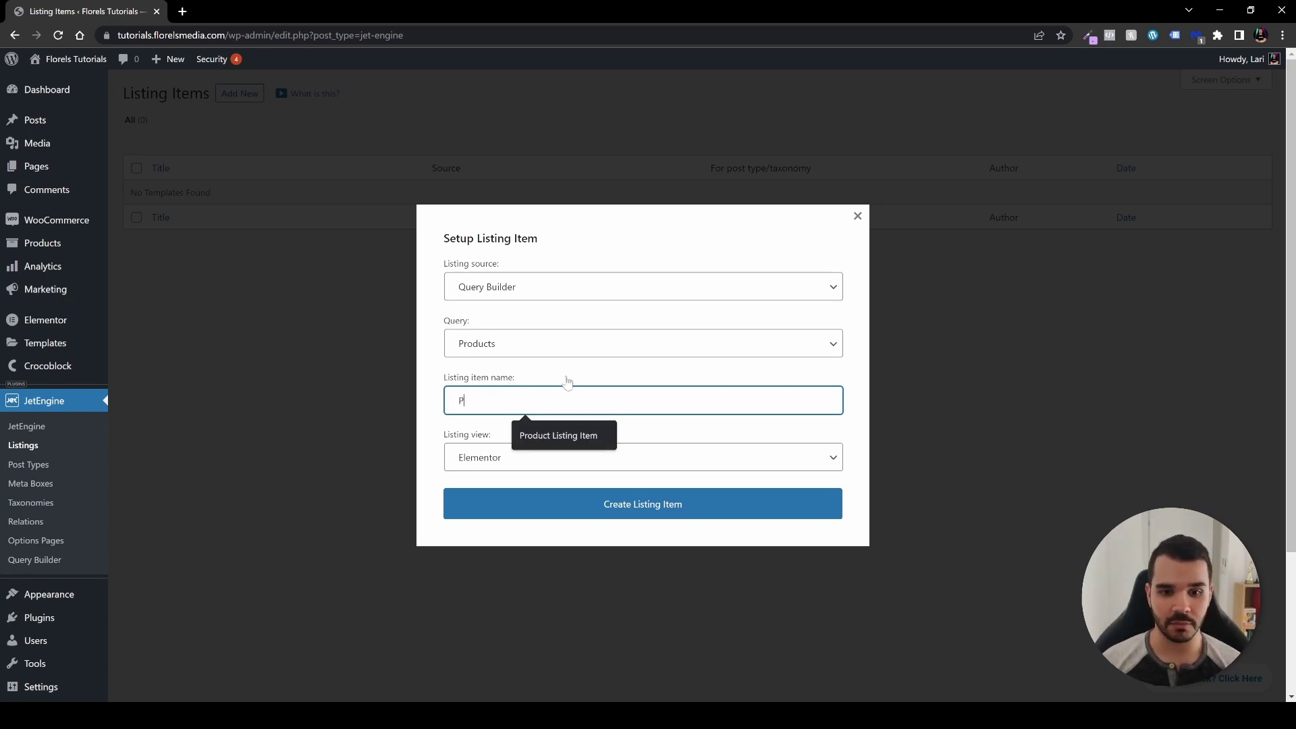
{"action": "key", "text": "Down"}
{"action": "key", "text": "Return"}
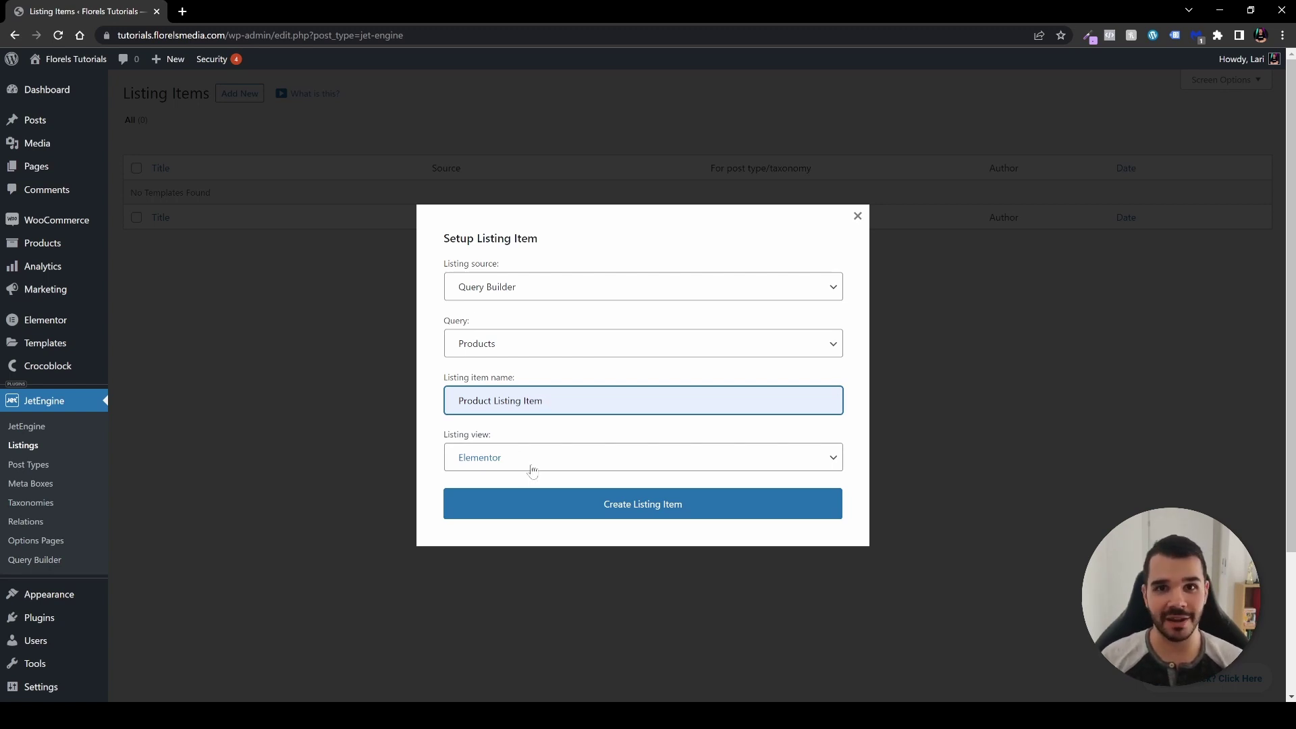
{"action": "left_click", "coordinate": [634, 518]}
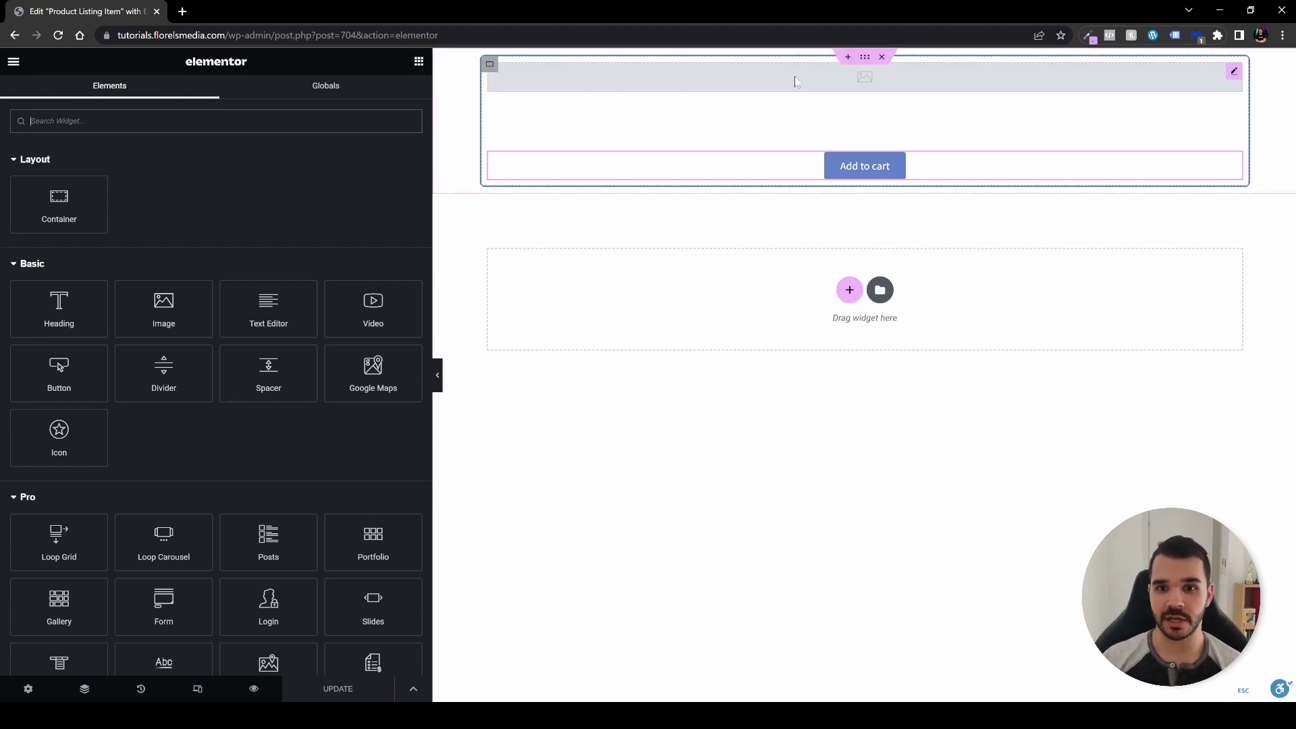
Step: Clear the image widget's source and reassign the WooCommerce Product Image dynamic tag to it
{"action": "left_click", "coordinate": [490, 64]}
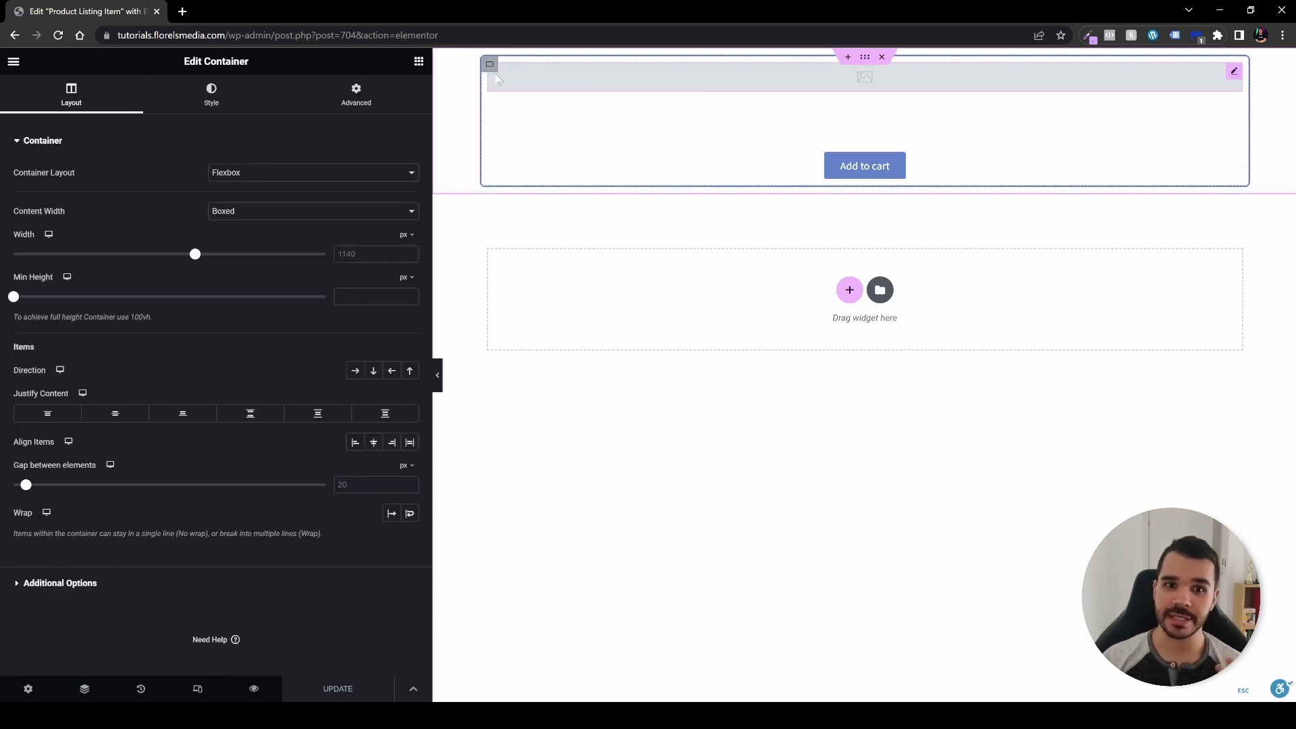
{"action": "left_click", "coordinate": [490, 64]}
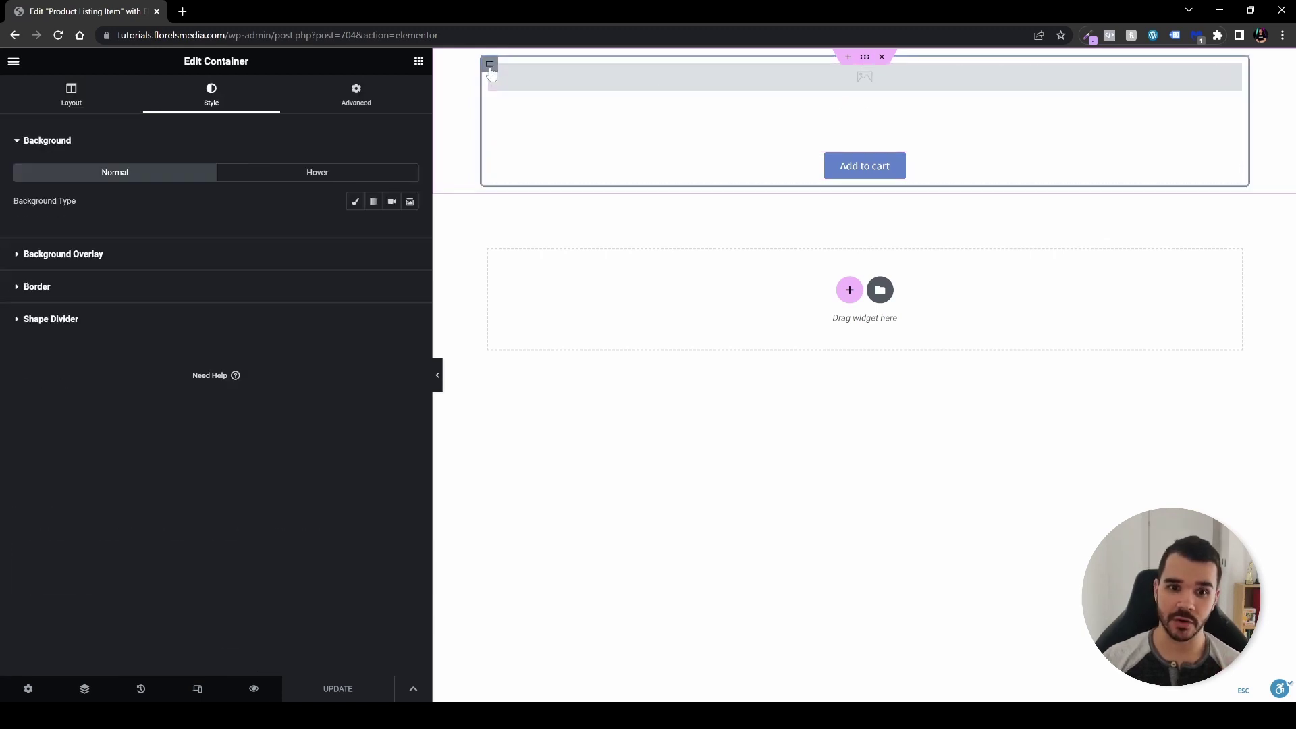
{"action": "left_click", "coordinate": [582, 90]}
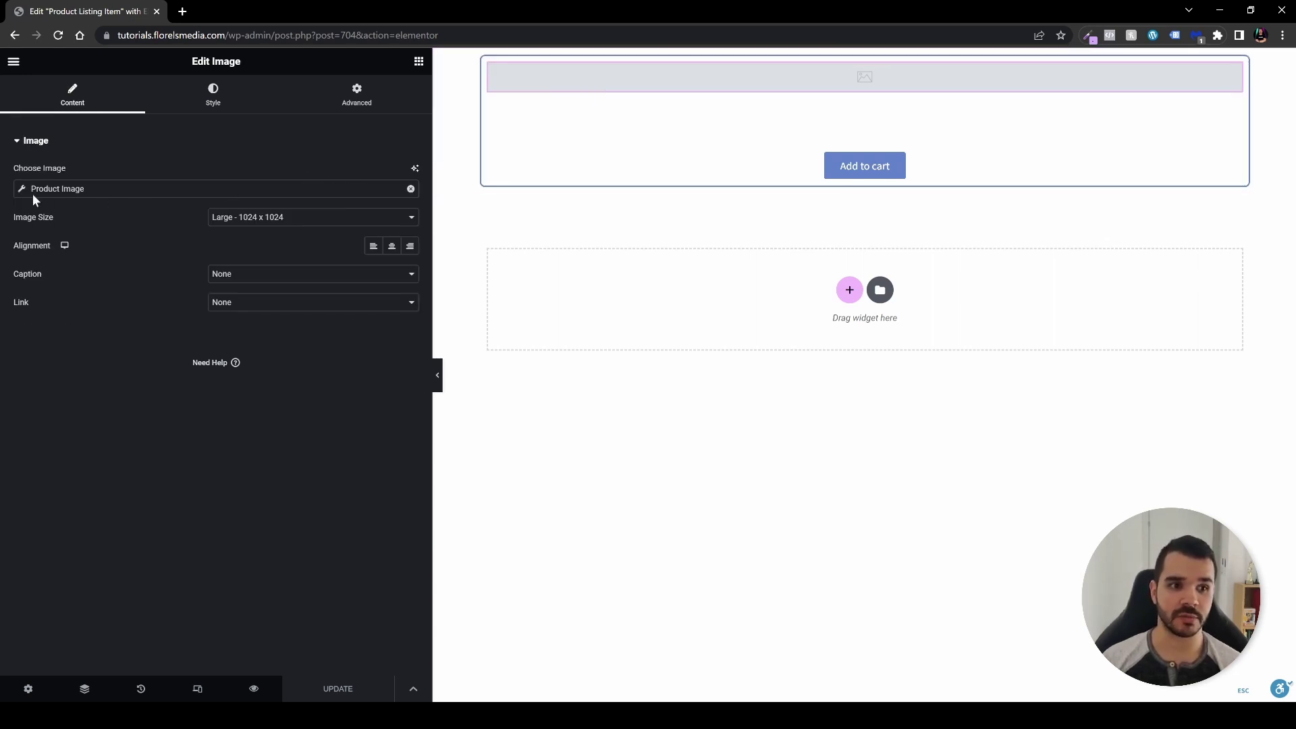
{"action": "left_click", "coordinate": [410, 188]}
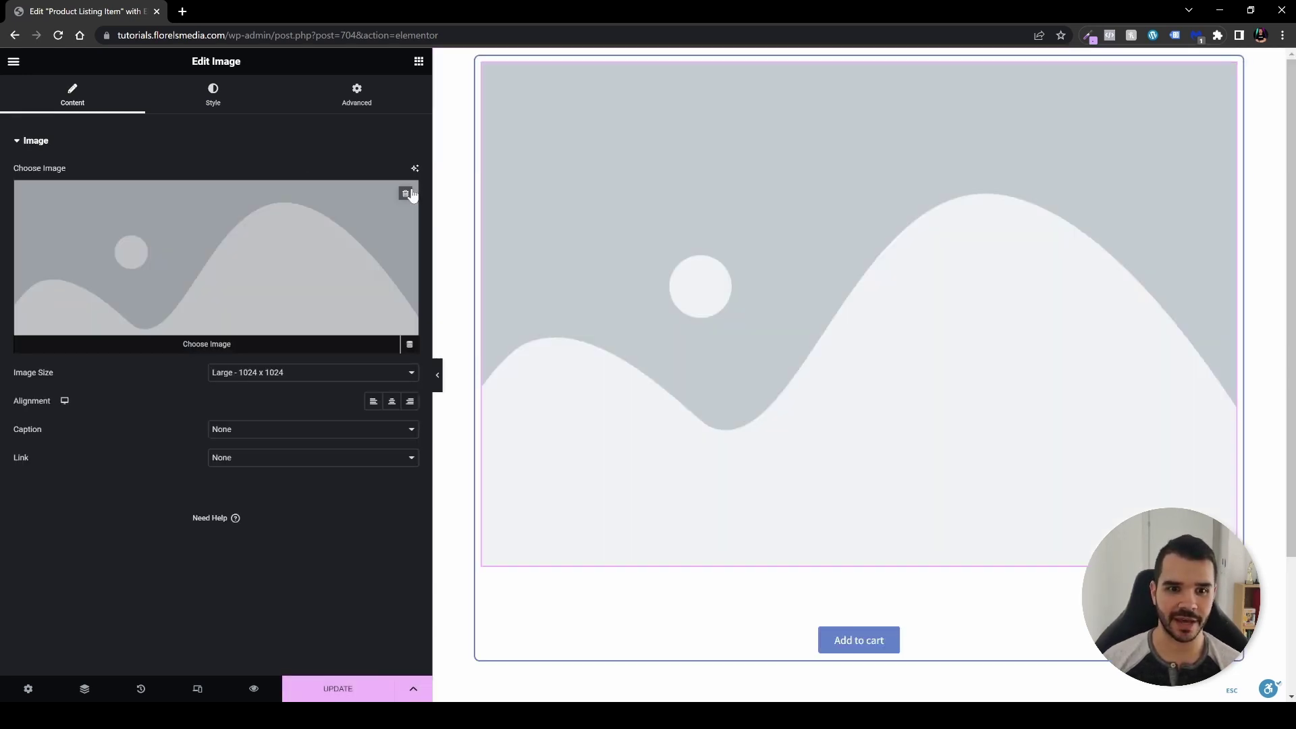
{"action": "left_click", "coordinate": [410, 345]}
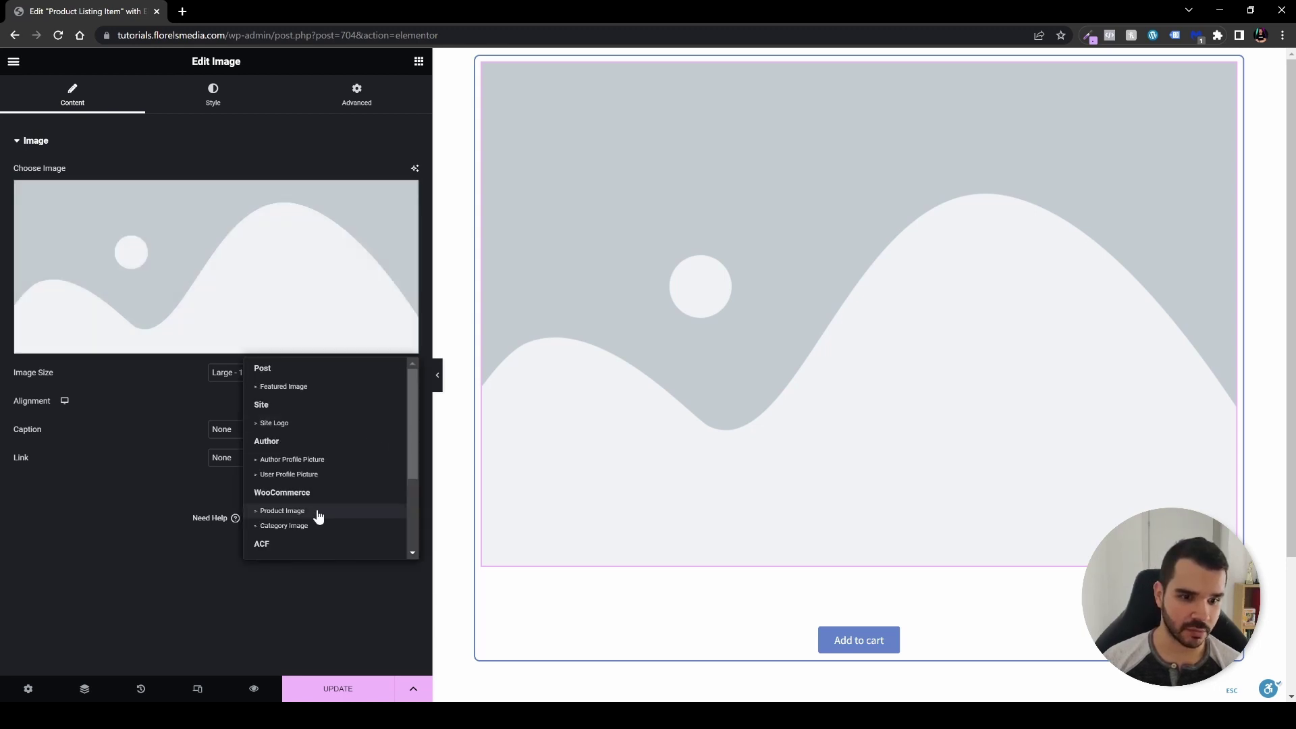
{"action": "left_click", "coordinate": [293, 515]}
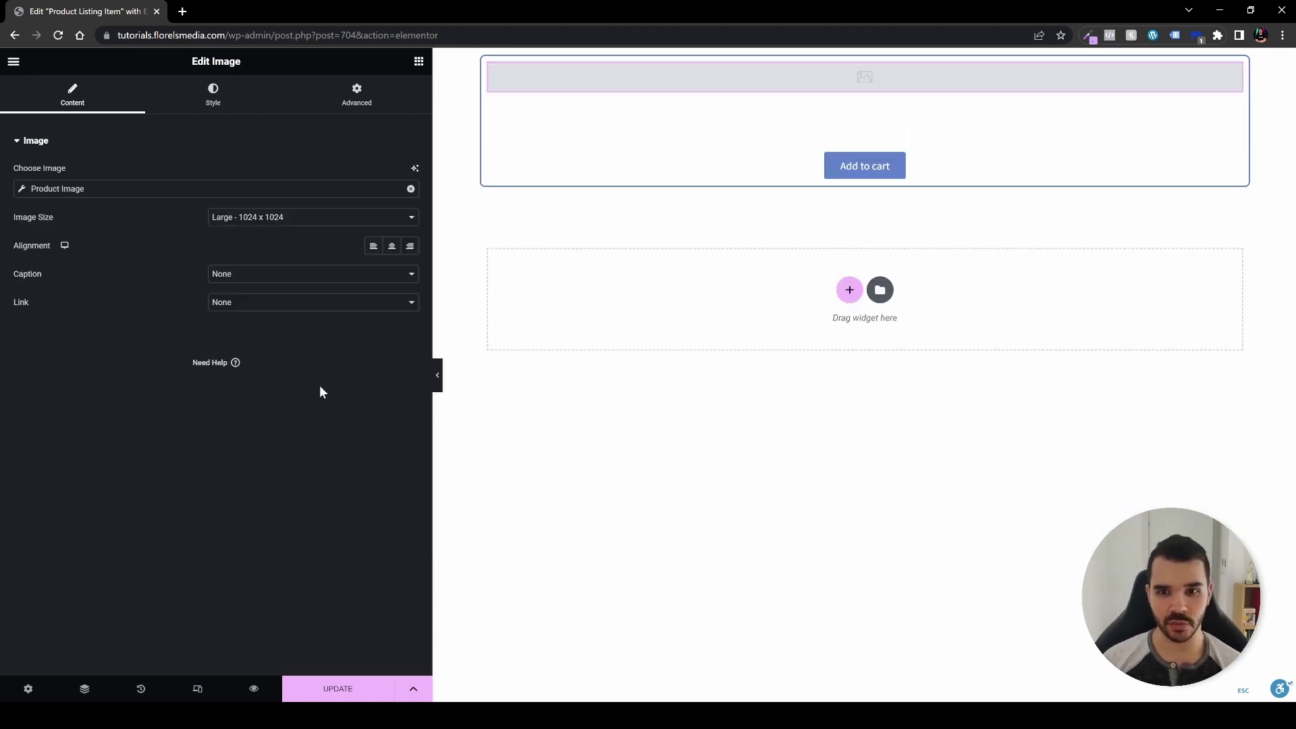
Step: Clear the title heading's dynamic source and reassign the WooCommerce Product Title tag to it
{"action": "left_click", "coordinate": [833, 111]}
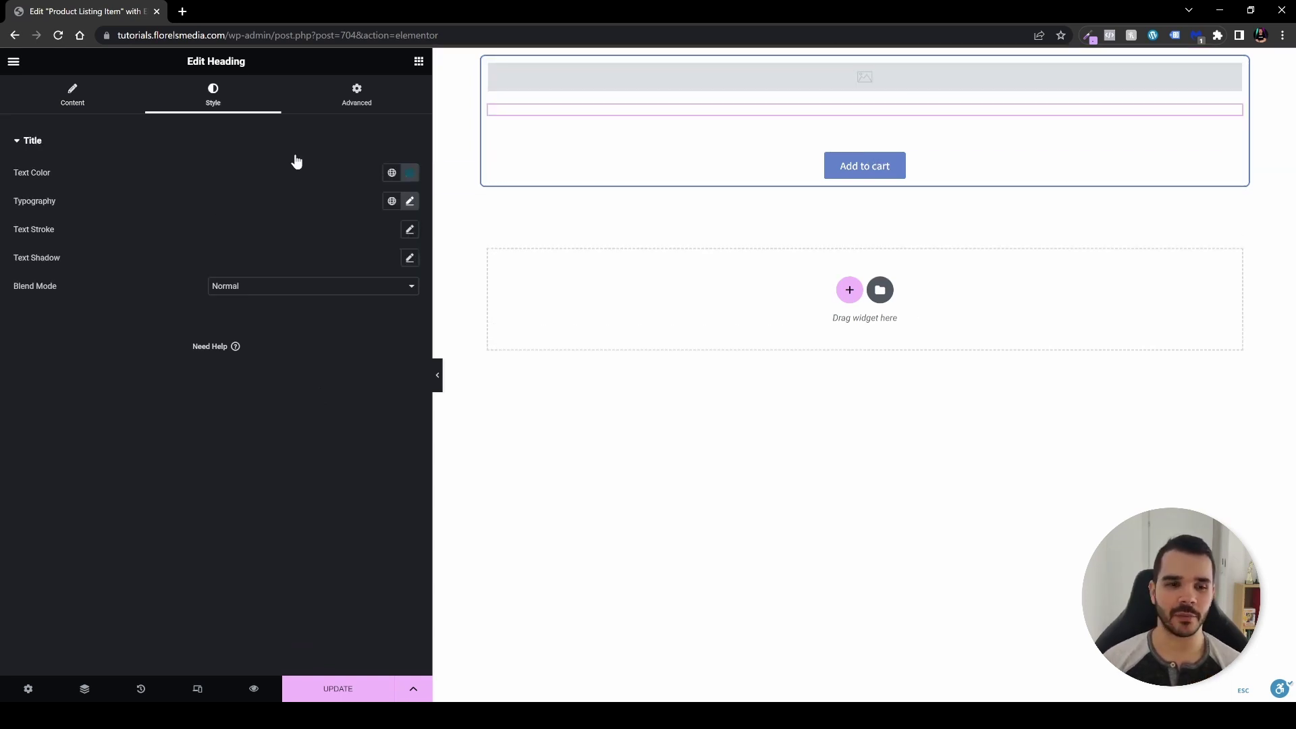
{"action": "left_click", "coordinate": [61, 103]}
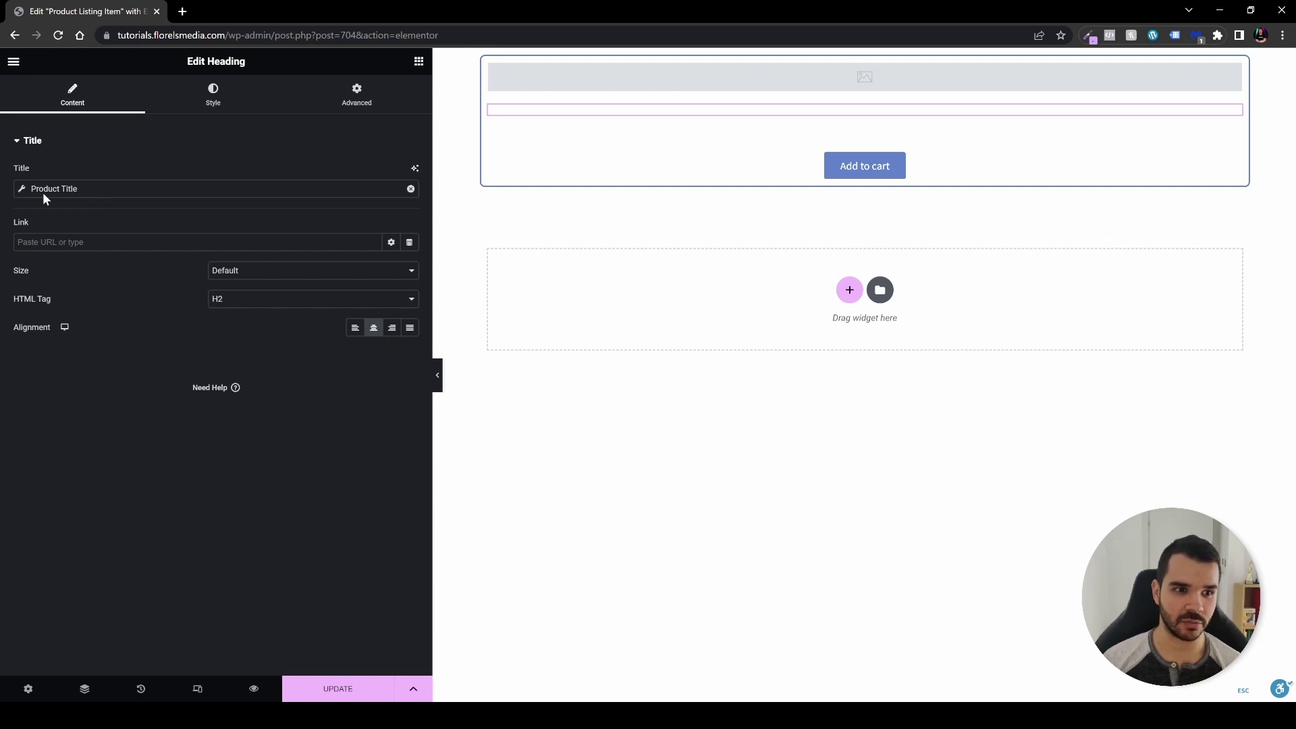
{"action": "left_click", "coordinate": [412, 189]}
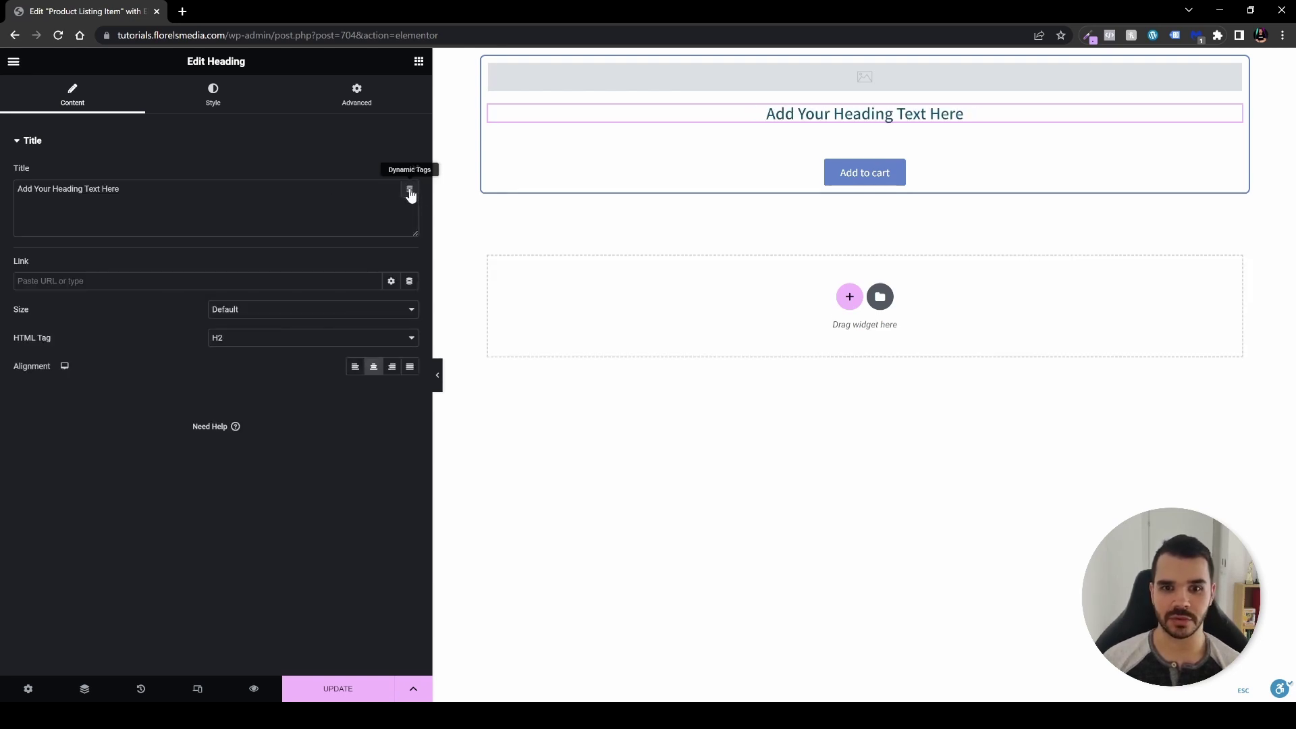
{"action": "left_click", "coordinate": [411, 192]}
{"action": "scroll", "coordinate": [361, 324], "scroll_direction": "down", "scroll_amount": 5}
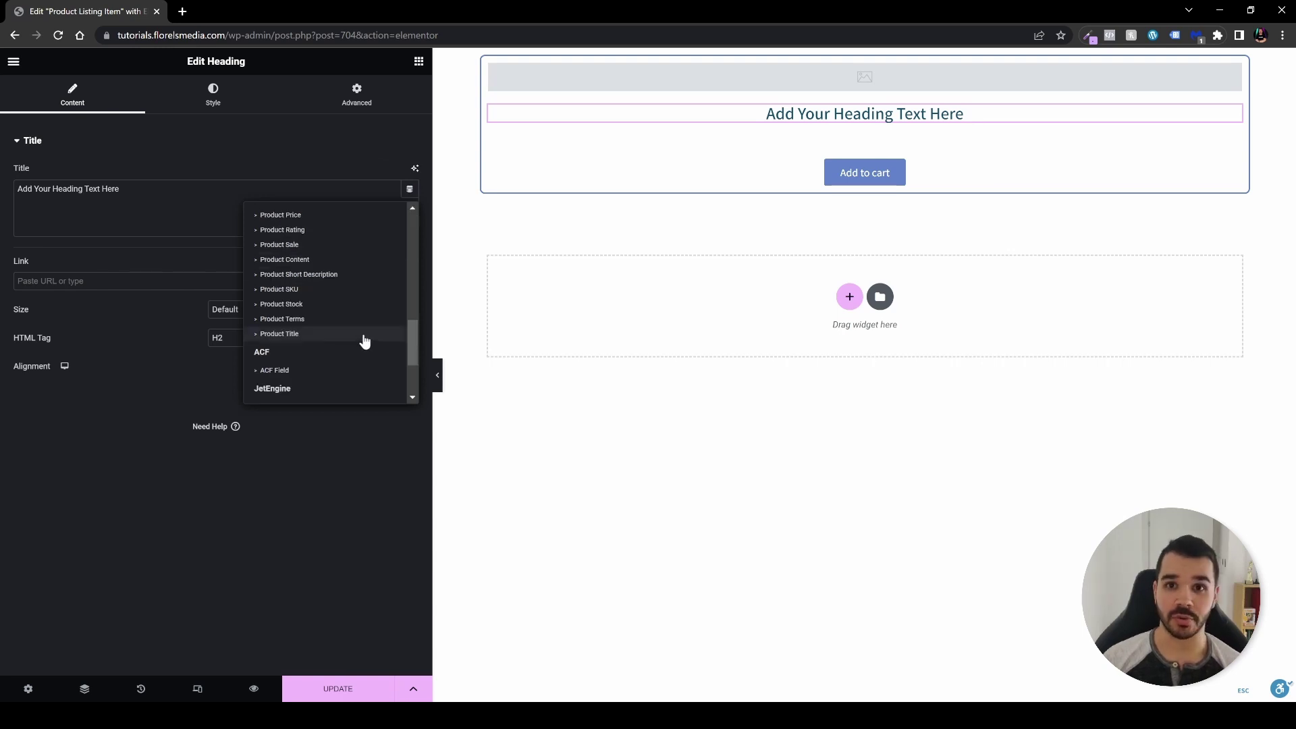
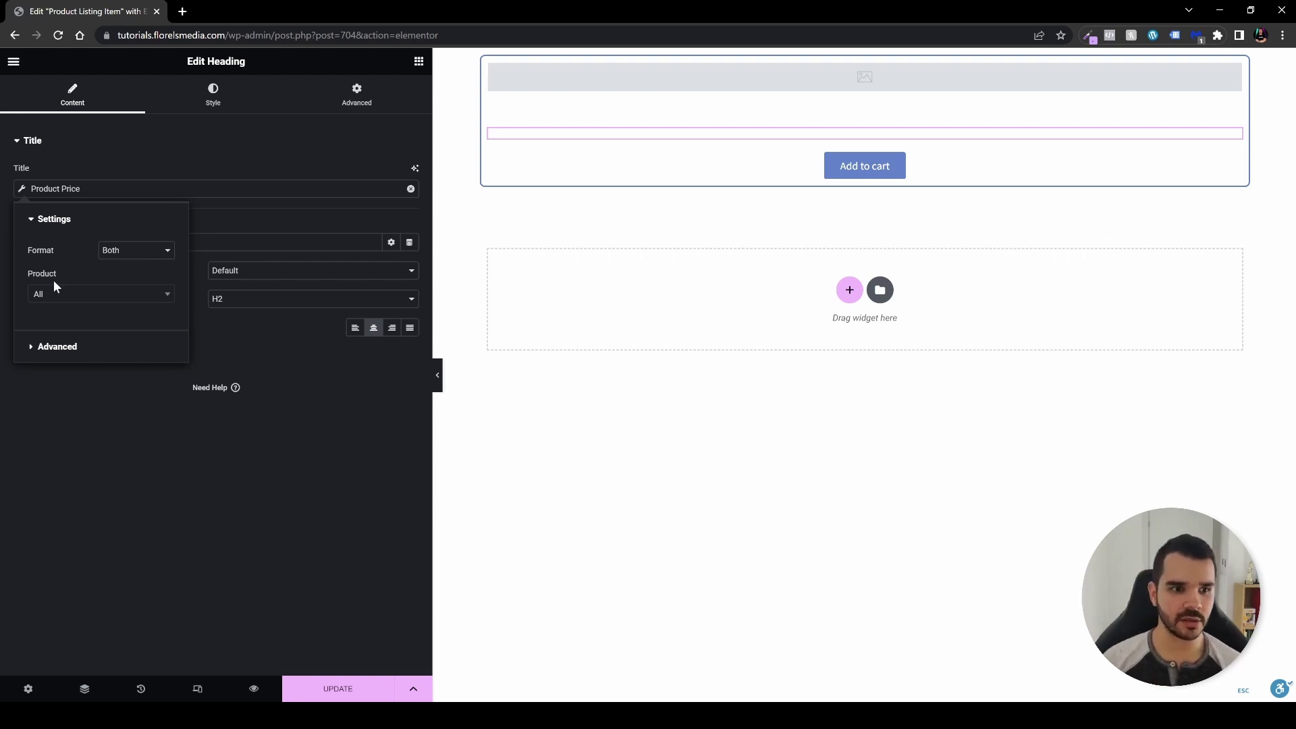
Step: Review the price heading's Product Price tag and the settings of the button's Add To Cart link
{"action": "left_click", "coordinate": [289, 217]}
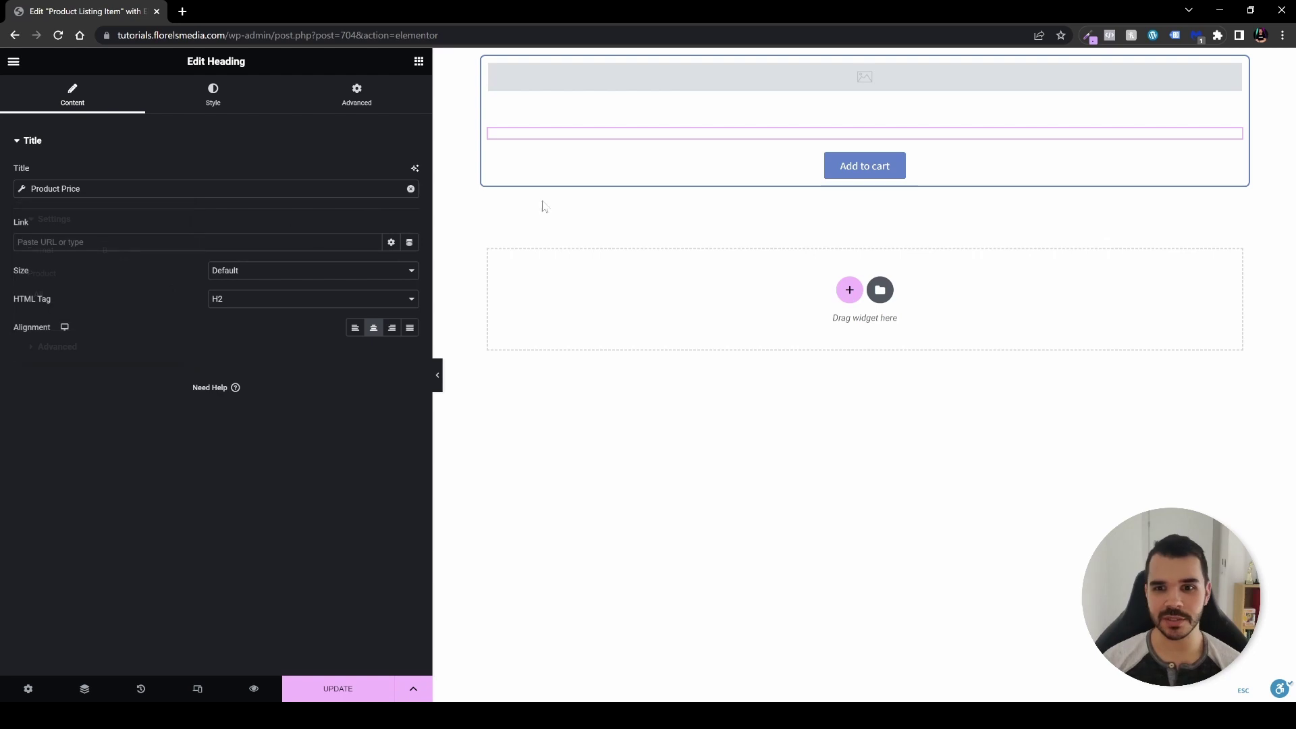
{"action": "left_click", "coordinate": [811, 177]}
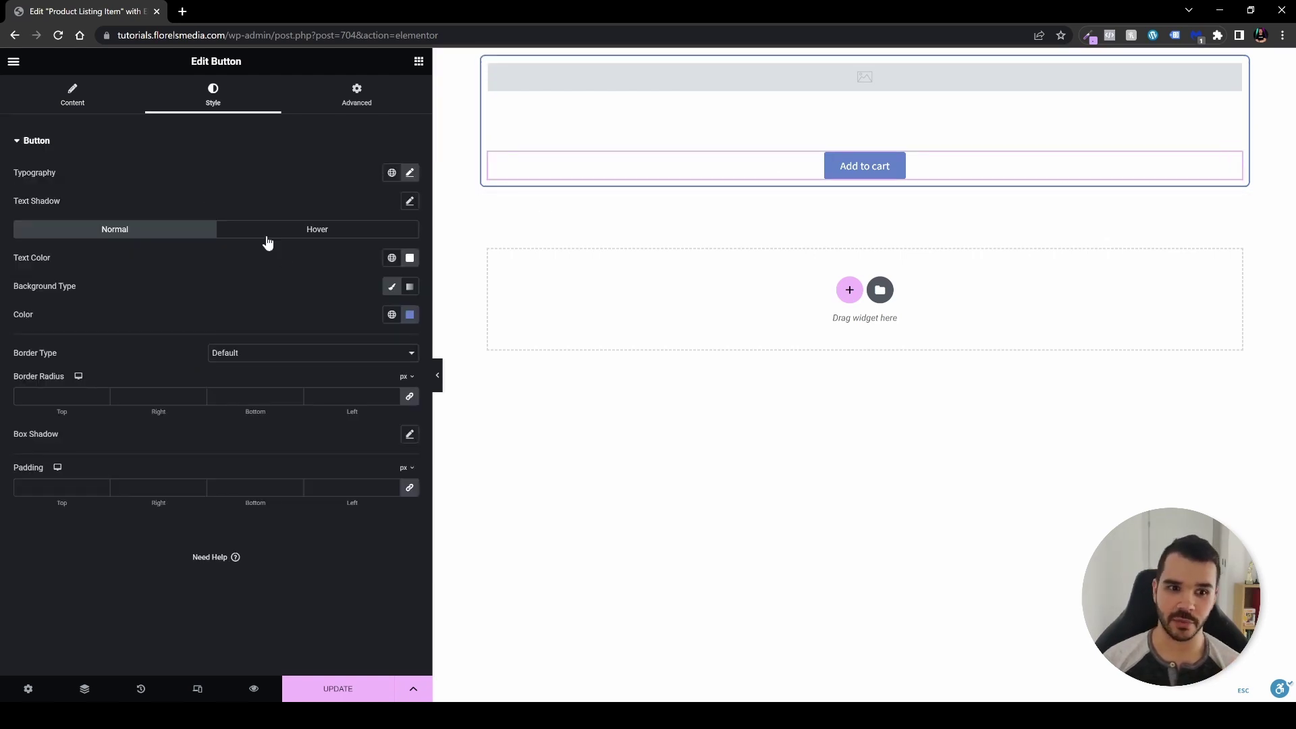
{"action": "left_click", "coordinate": [86, 110]}
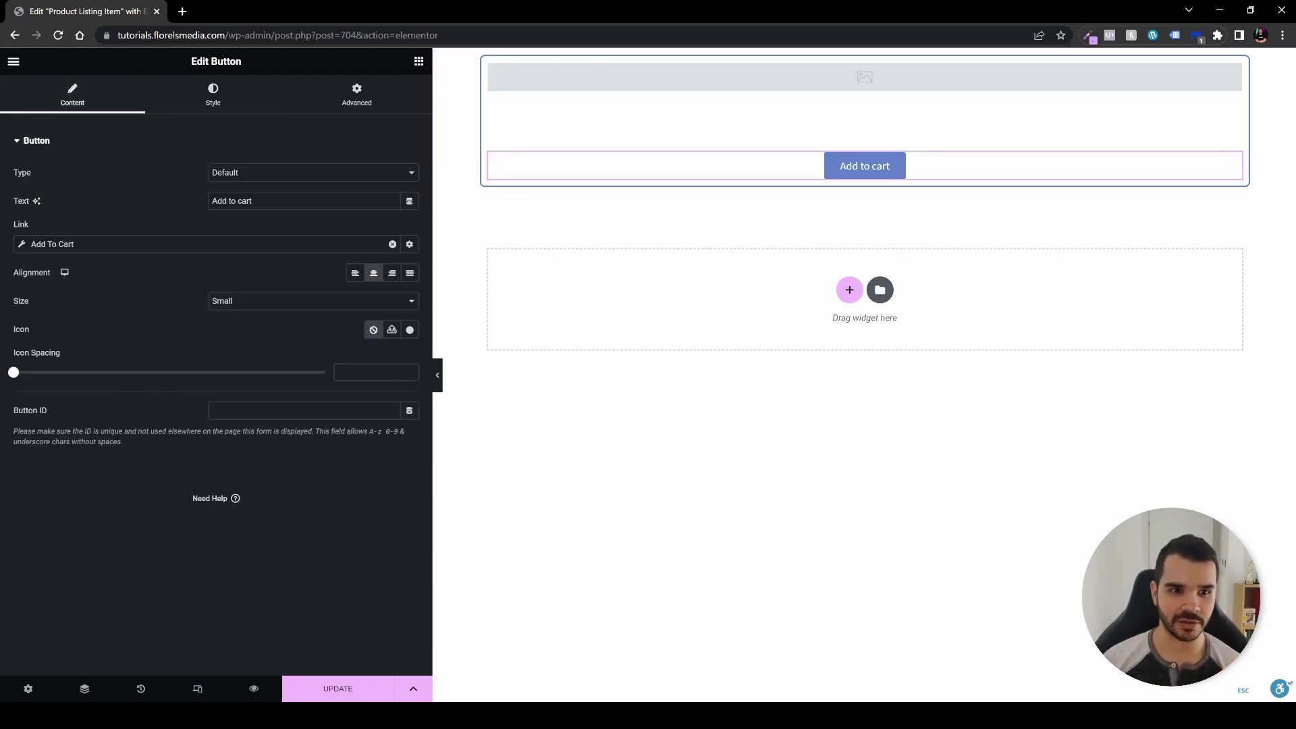
{"action": "left_click", "coordinate": [60, 249]}
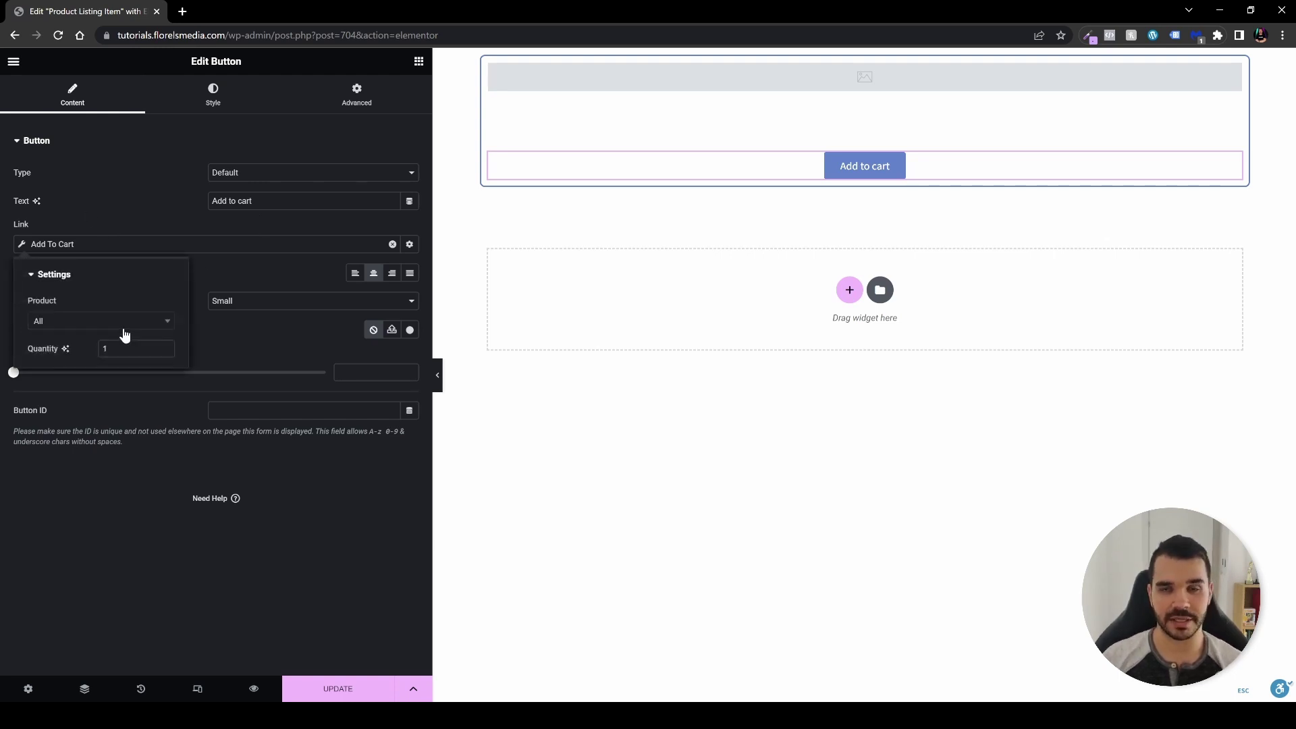
Step: Link the title heading to the Product URL field using JetEngine's WooCommerce Product Field dynamic tag
{"action": "left_click", "coordinate": [840, 114]}
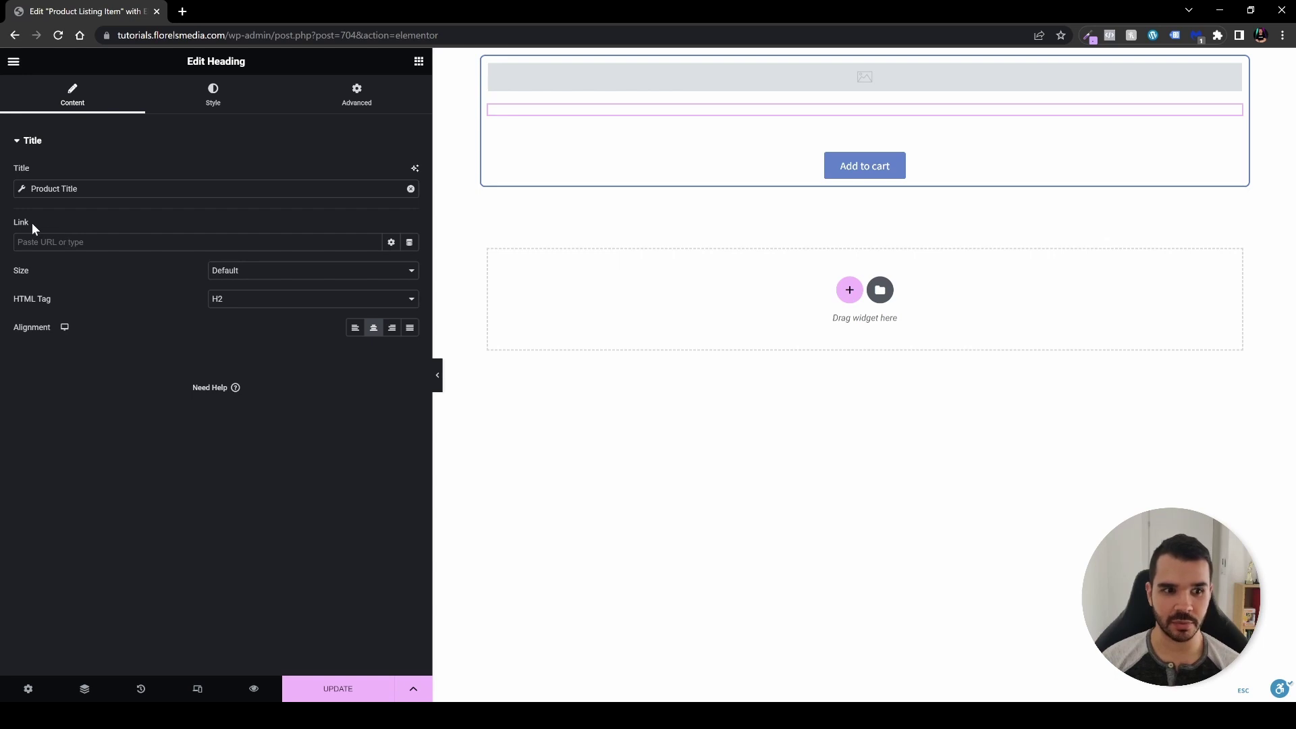
{"action": "left_click", "coordinate": [409, 244]}
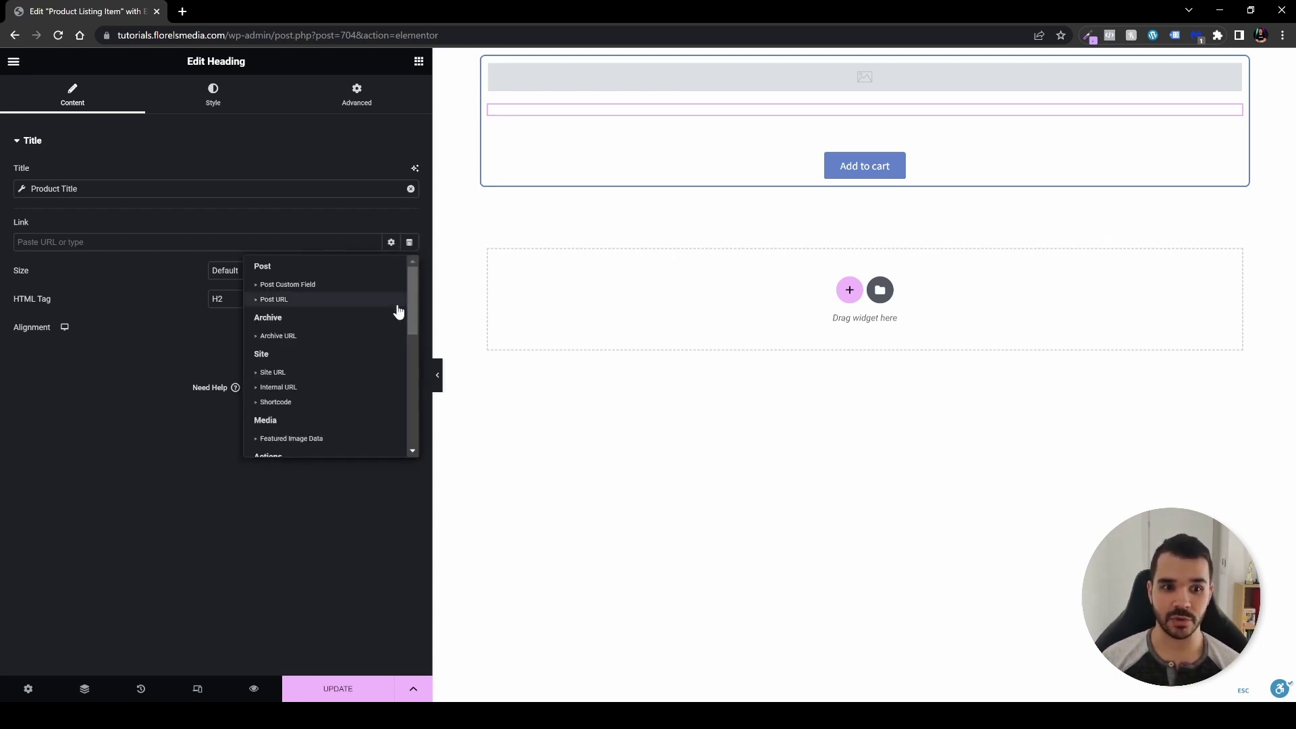
{"action": "scroll", "coordinate": [398, 309], "scroll_direction": "down", "scroll_amount": 3}
{"action": "scroll", "coordinate": [392, 329], "scroll_direction": "down", "scroll_amount": 2}
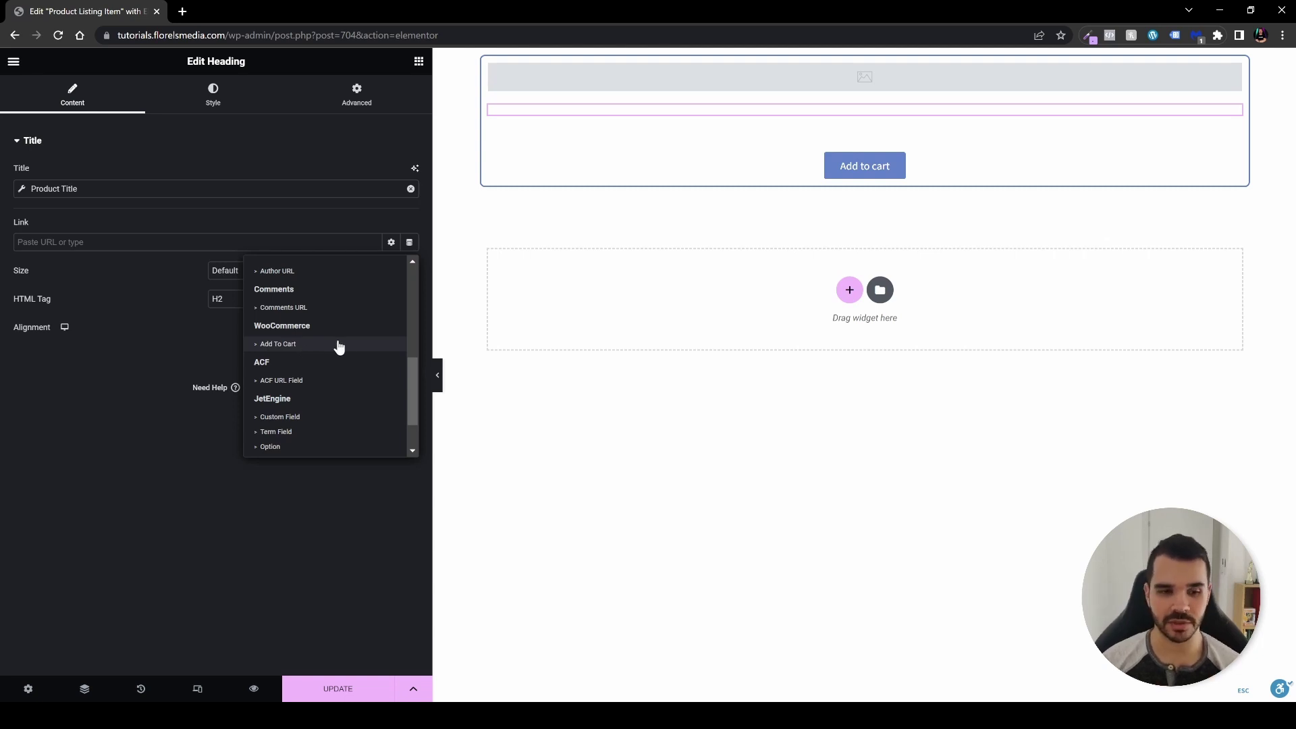
{"action": "scroll", "coordinate": [365, 347], "scroll_direction": "down", "scroll_amount": 1}
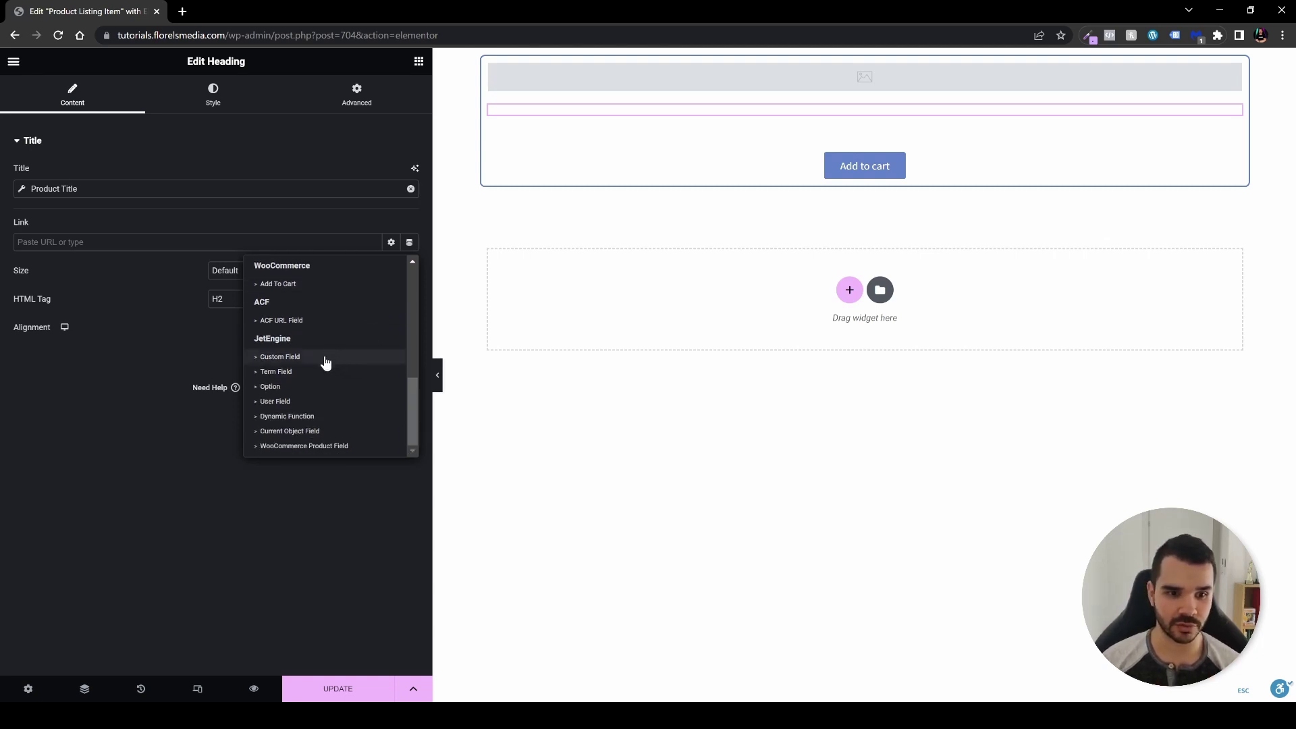
{"action": "left_click", "coordinate": [312, 447]}
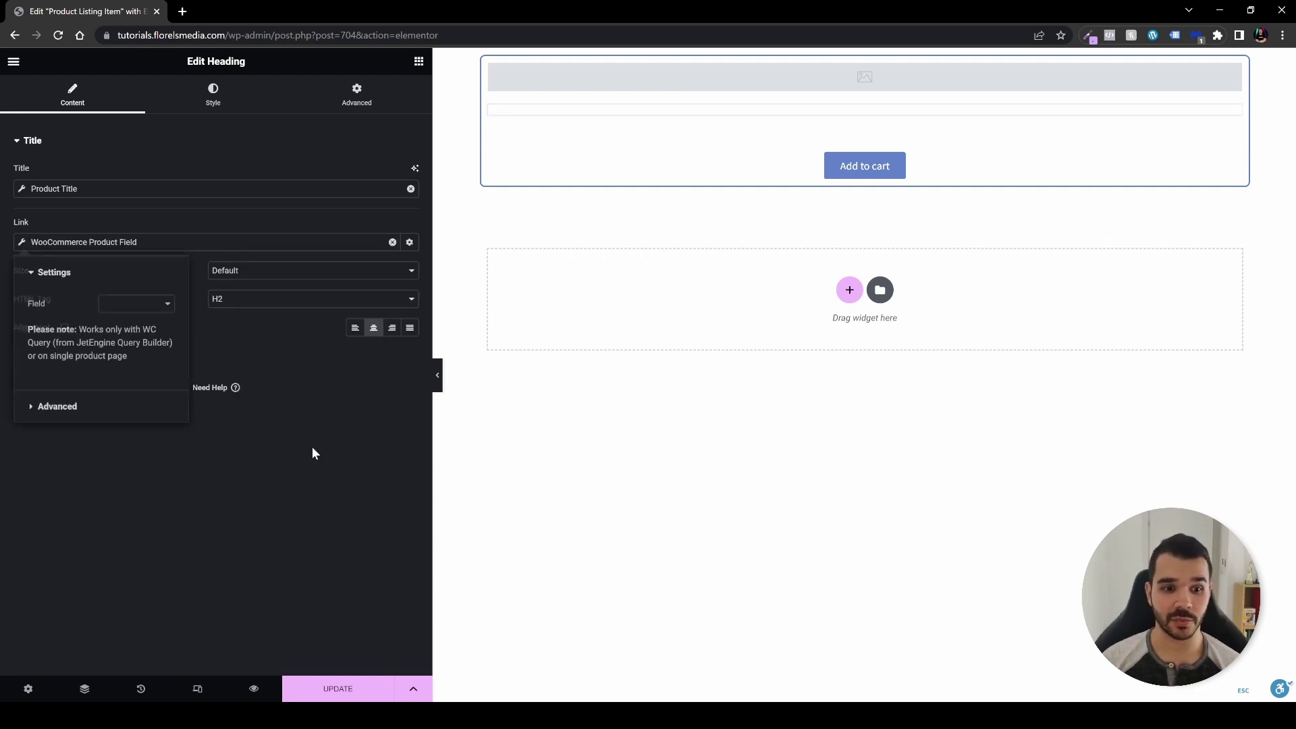
{"action": "left_click", "coordinate": [150, 317]}
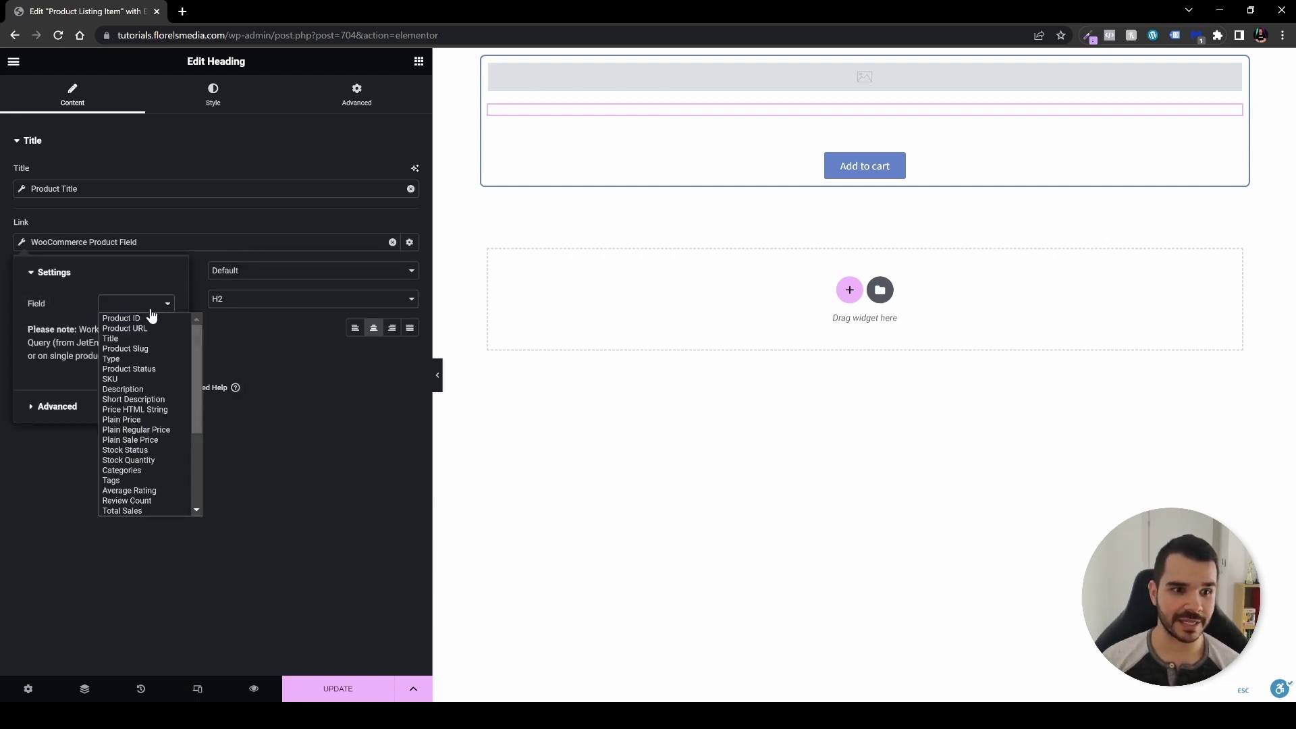
{"action": "left_click", "coordinate": [153, 328]}
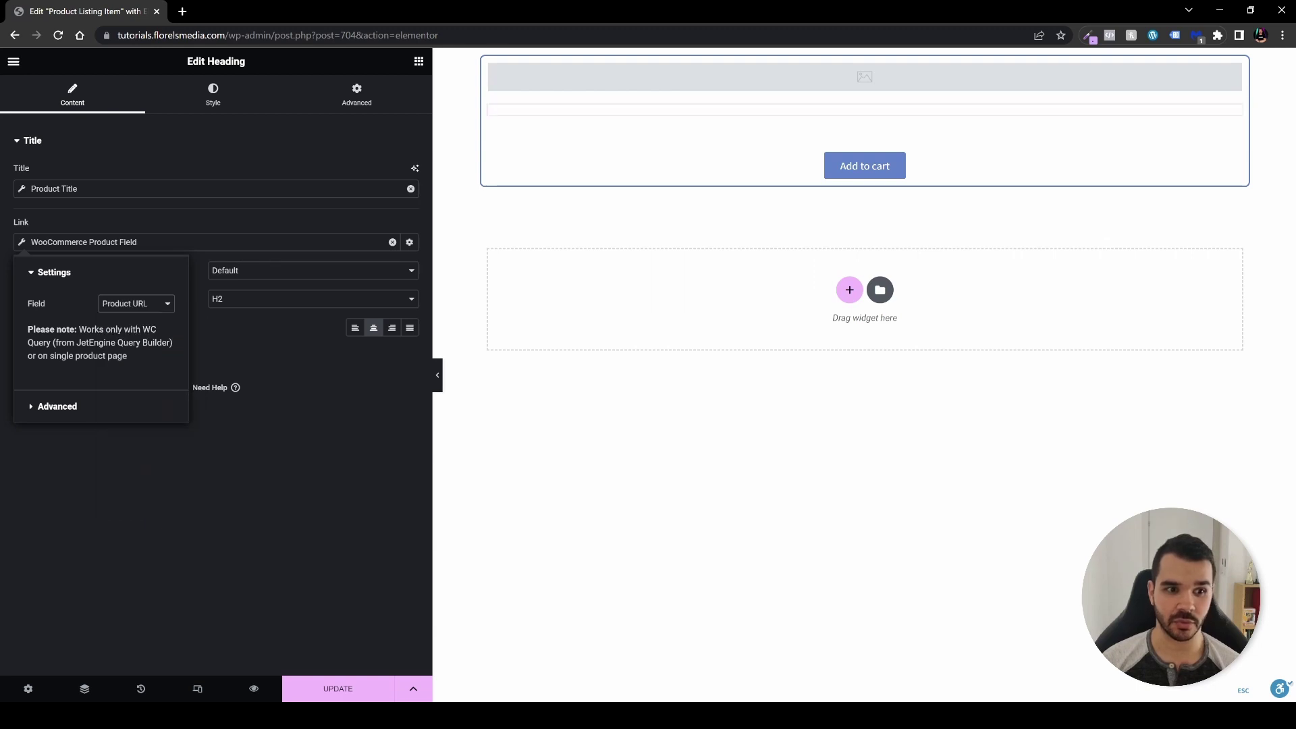
{"action": "left_click", "coordinate": [195, 209]}
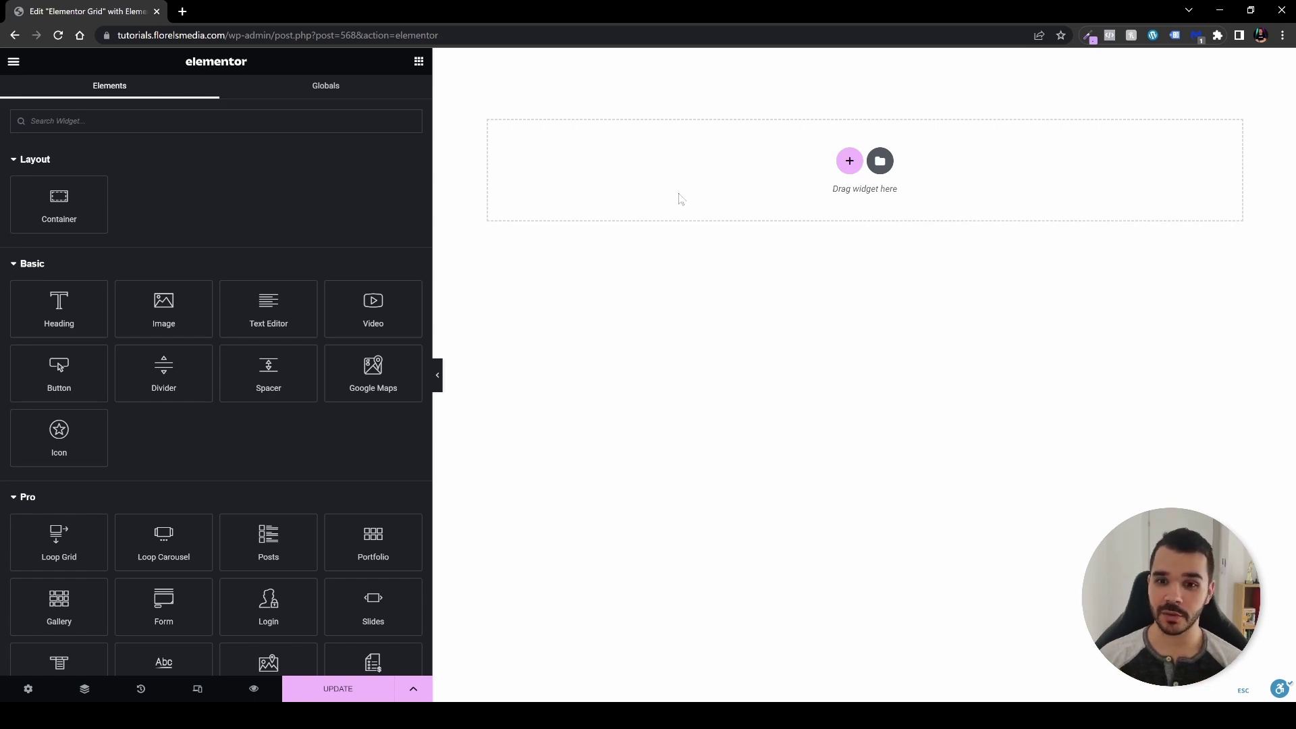
Step: Find the Listing Grid widget and add it to the empty Elementor Grid page
{"action": "scroll", "coordinate": [365, 217], "scroll_direction": "down", "scroll_amount": 20}
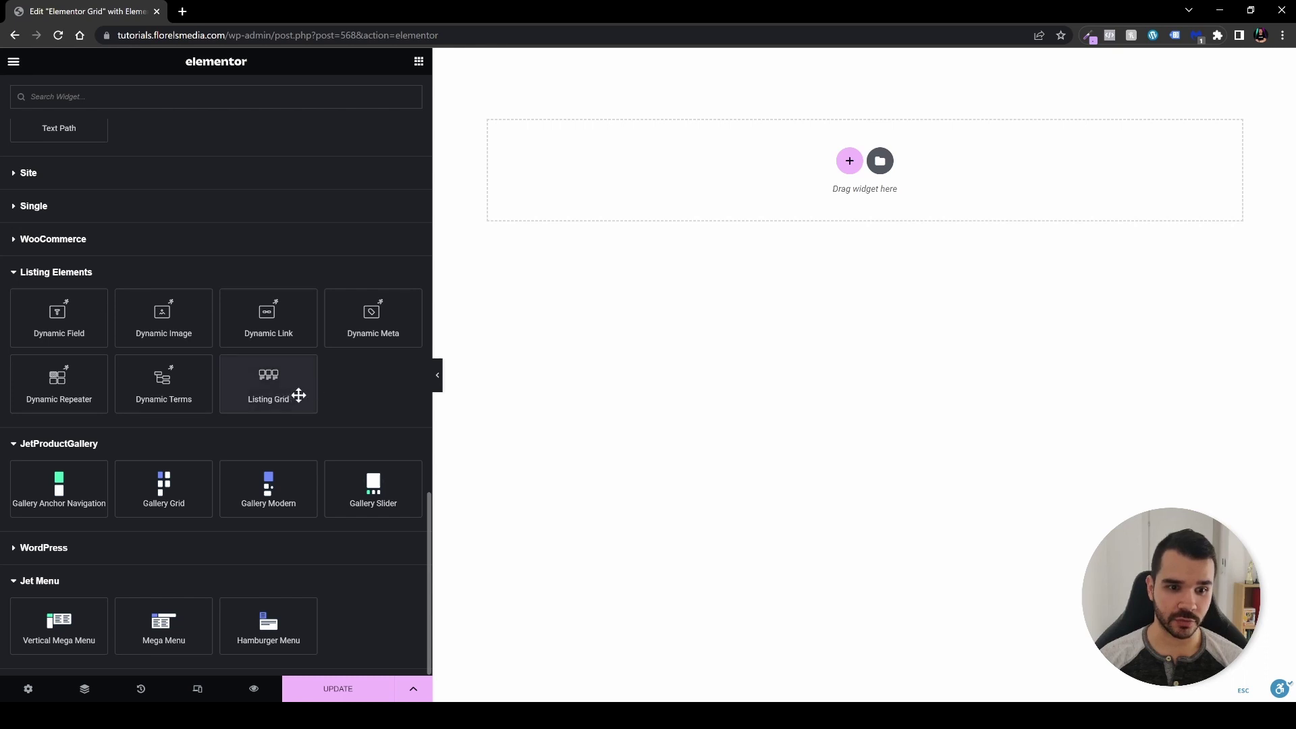
{"action": "scroll", "coordinate": [298, 393], "scroll_direction": "up", "scroll_amount": 20}
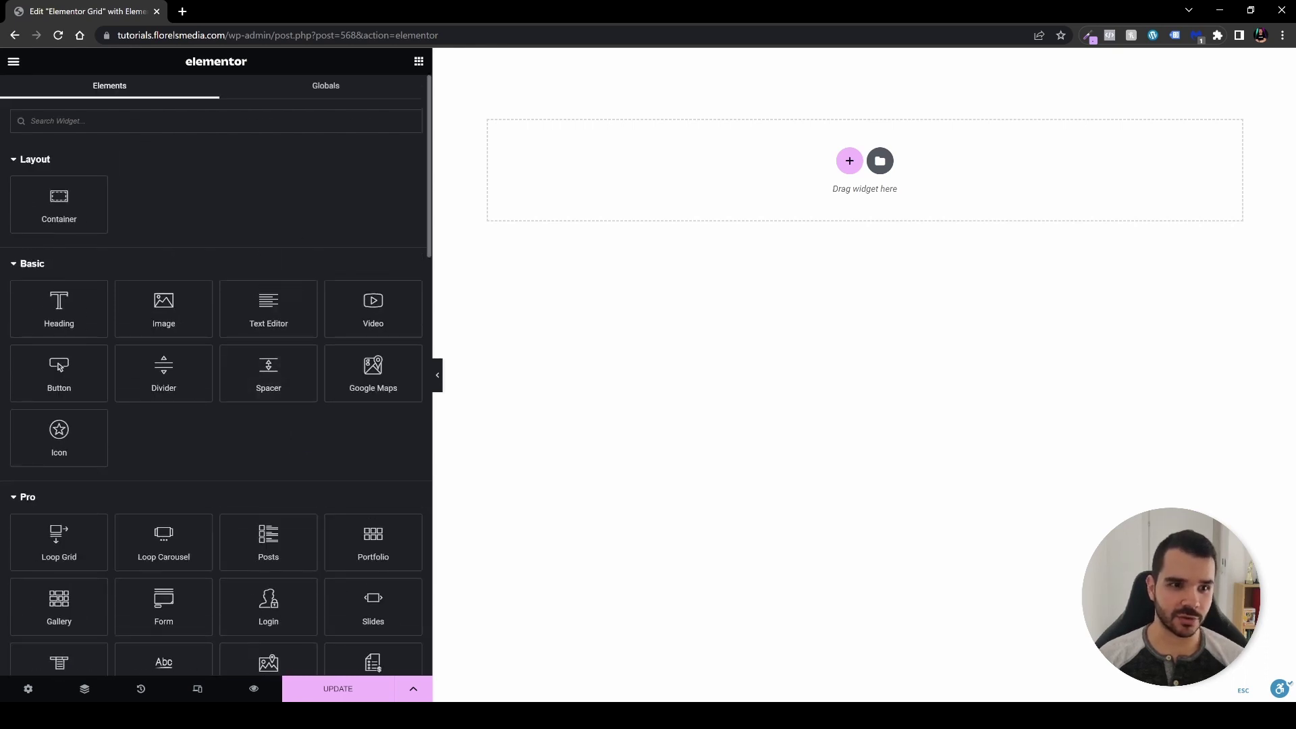
{"action": "type", "text": "lis"}
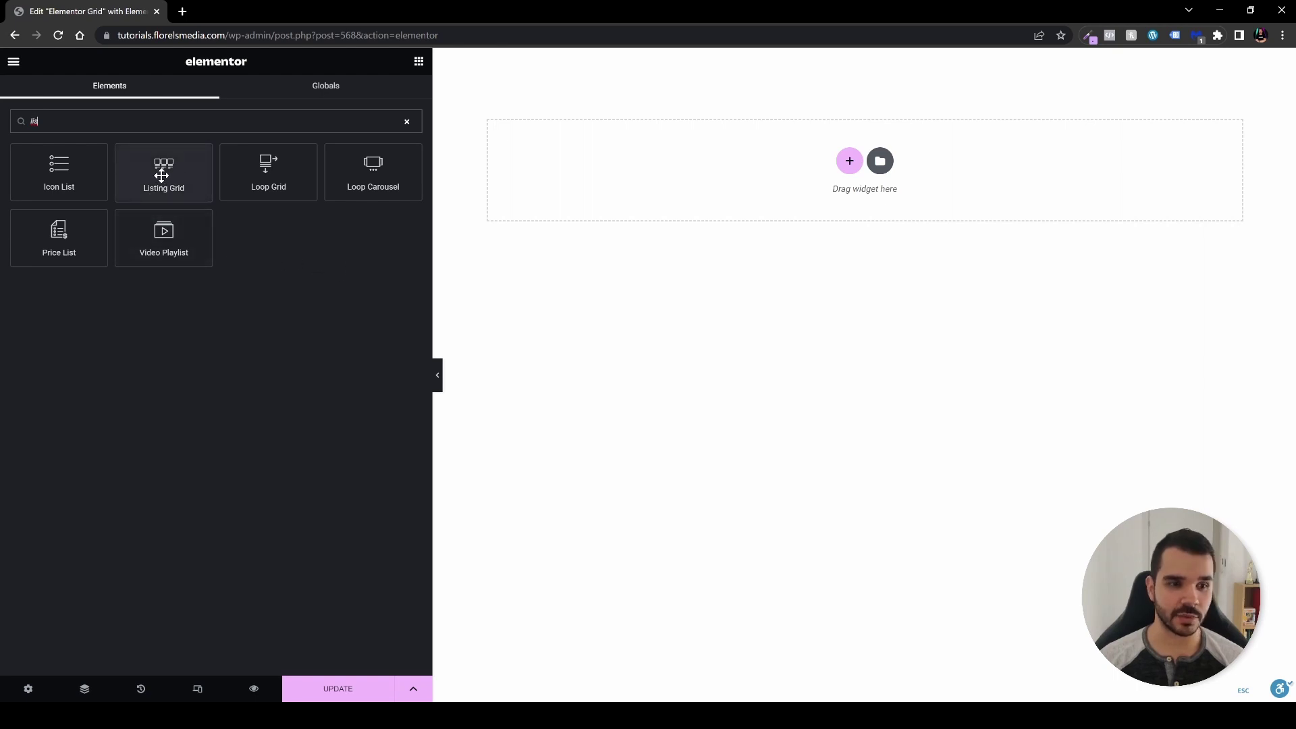
{"action": "left_click_drag", "start_coordinate": [165, 175], "coordinate": [622, 191]}
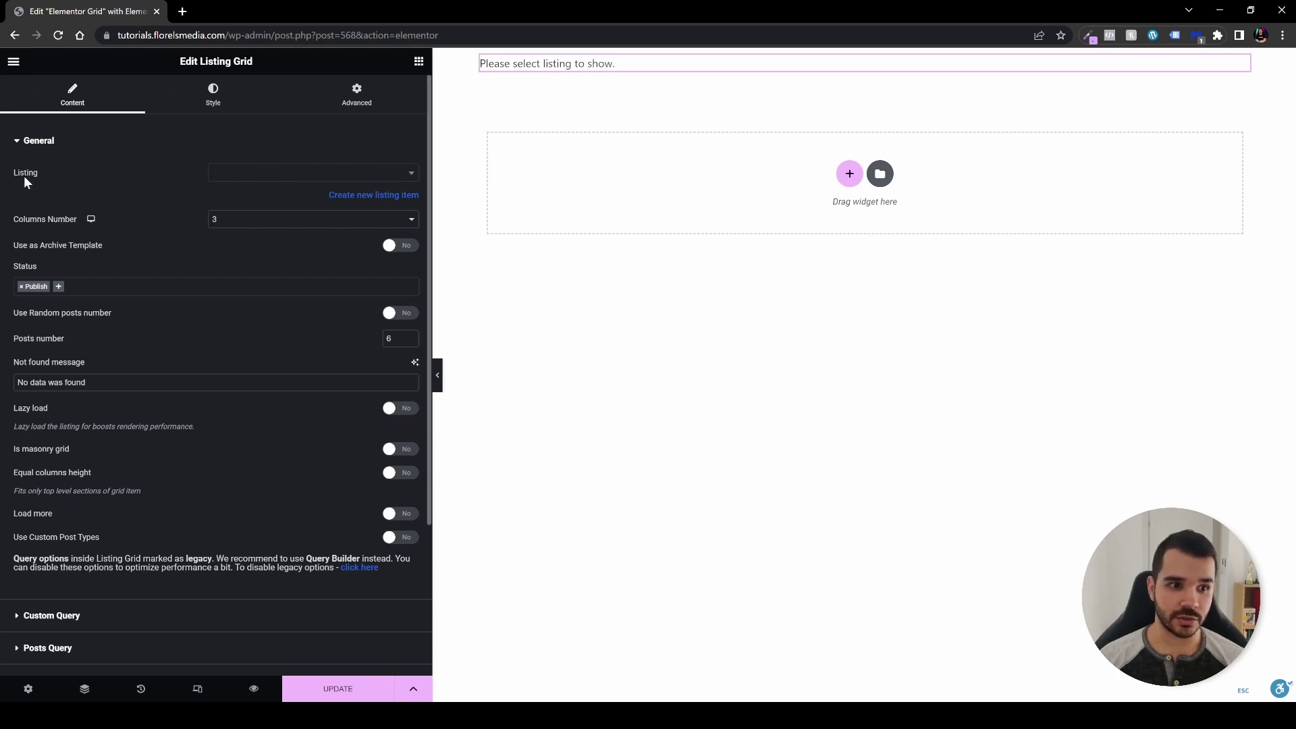
Step: Assign Product Listing Item as the listing grid's listing and update the page
{"action": "left_click", "coordinate": [257, 174]}
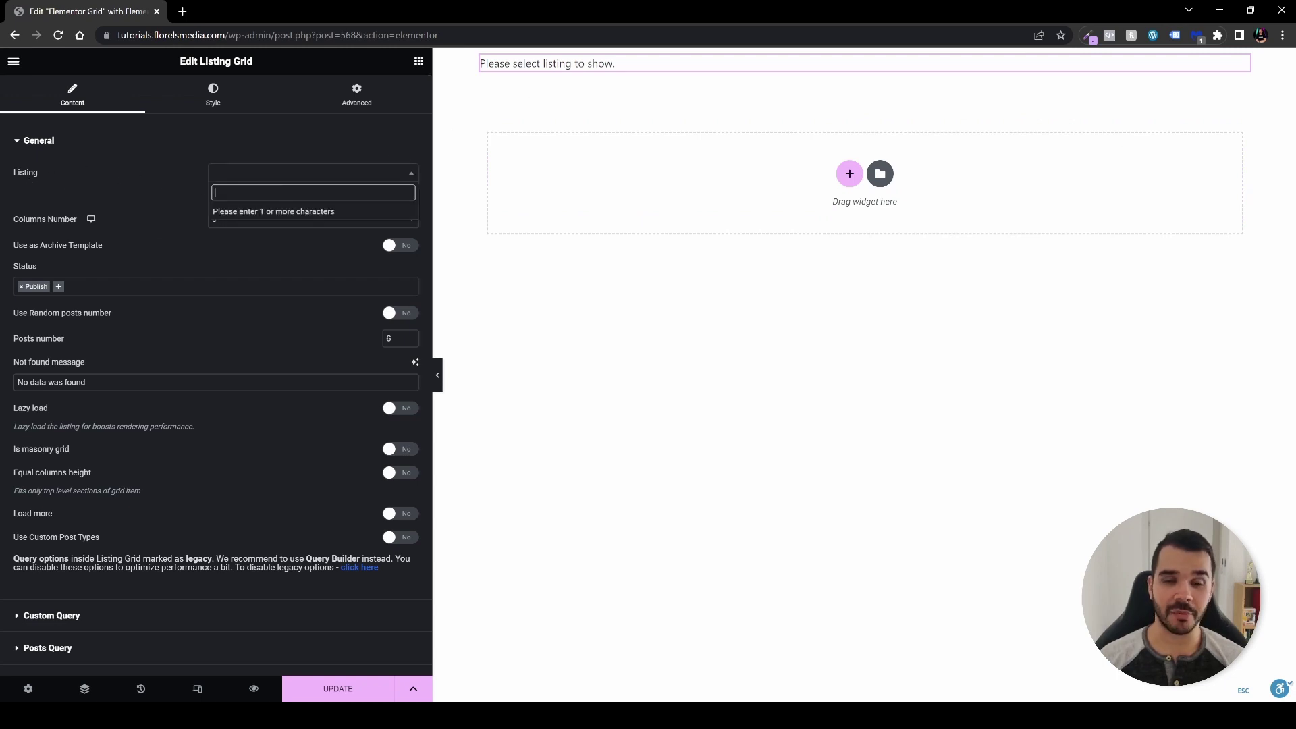
{"action": "type", "text": "pr"}
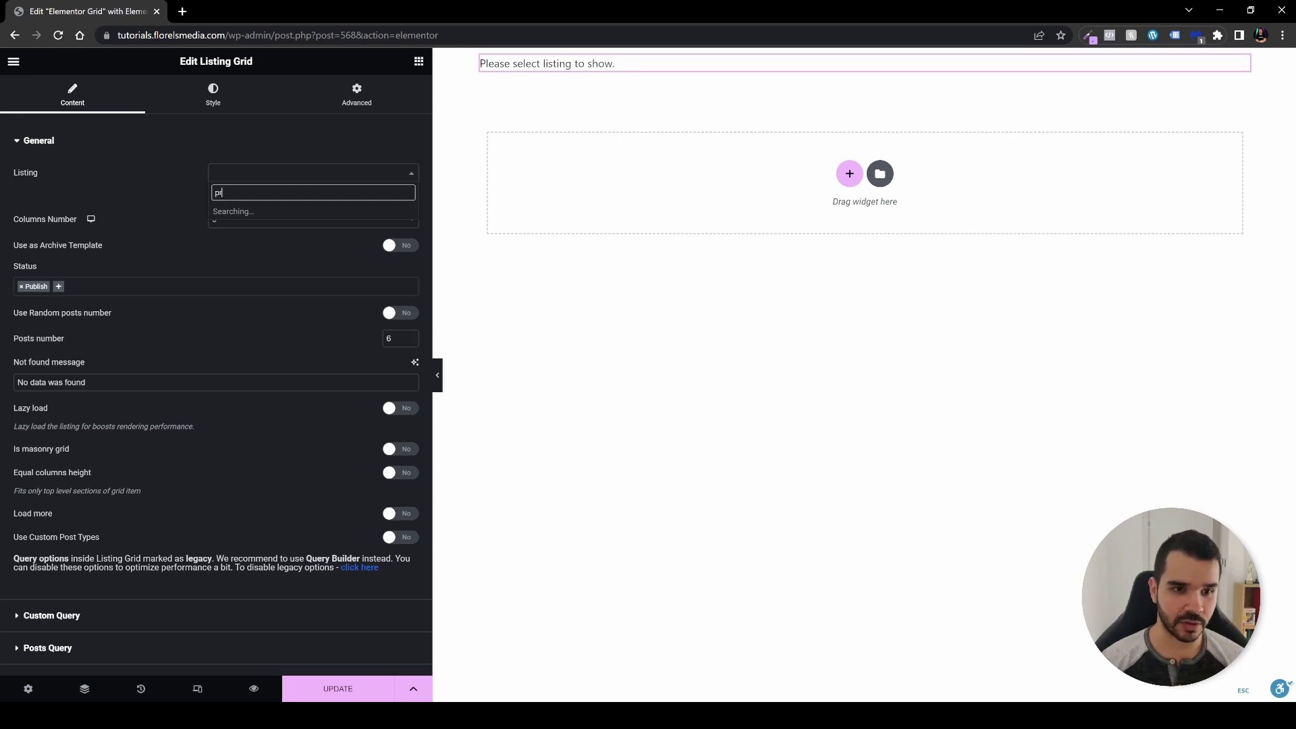
{"action": "type", "text": "odu"}
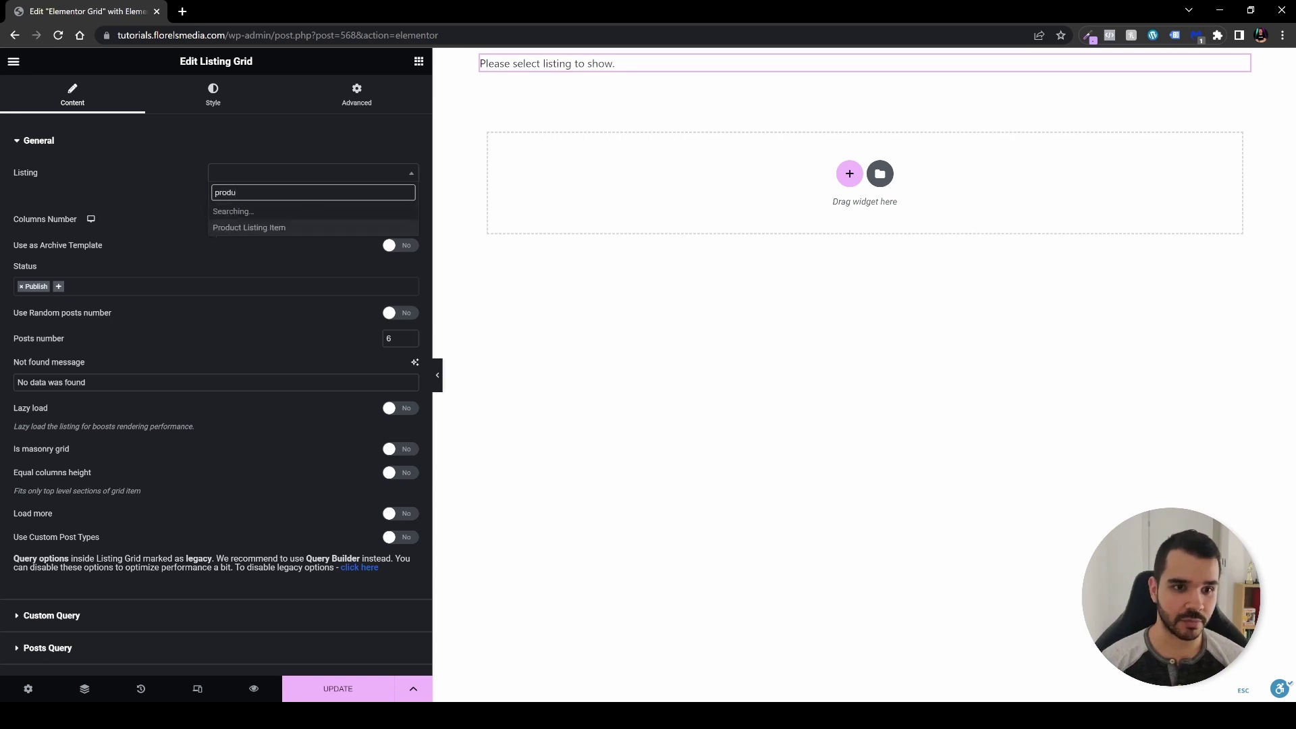
{"action": "left_click", "coordinate": [279, 216]}
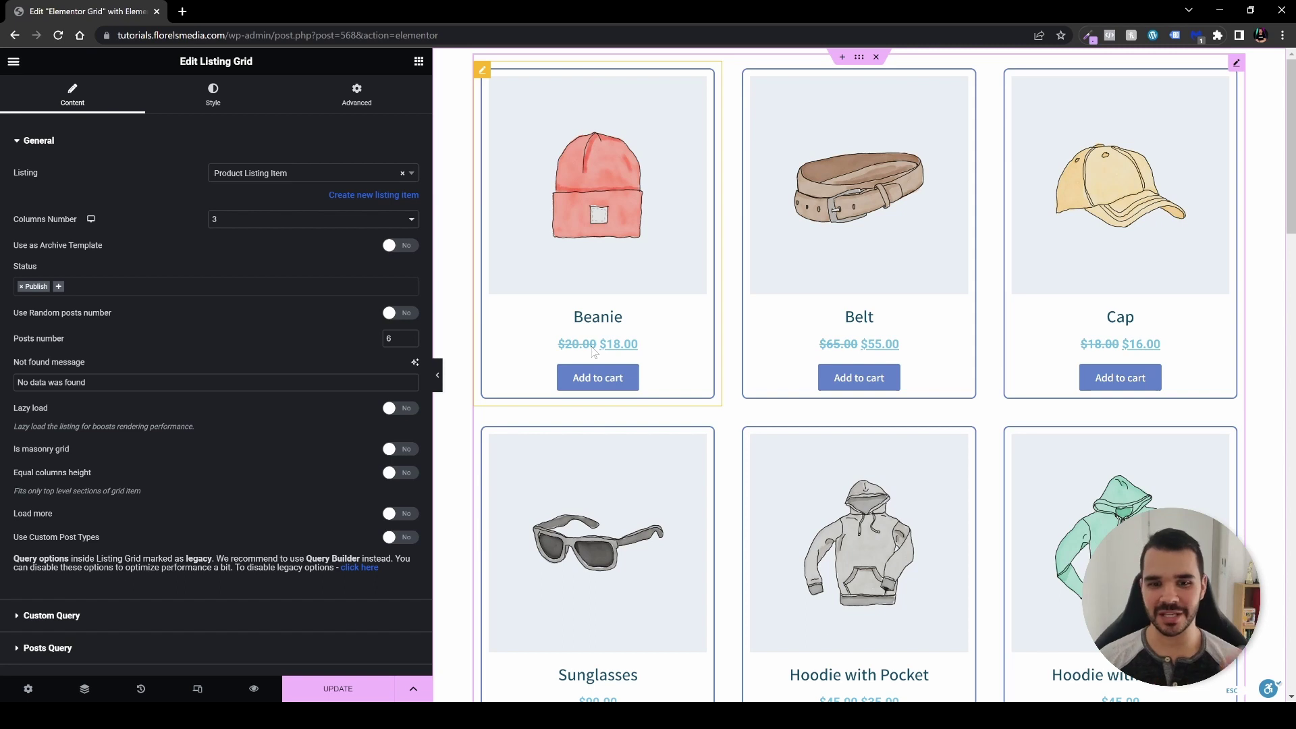
{"action": "left_click", "coordinate": [338, 688]}
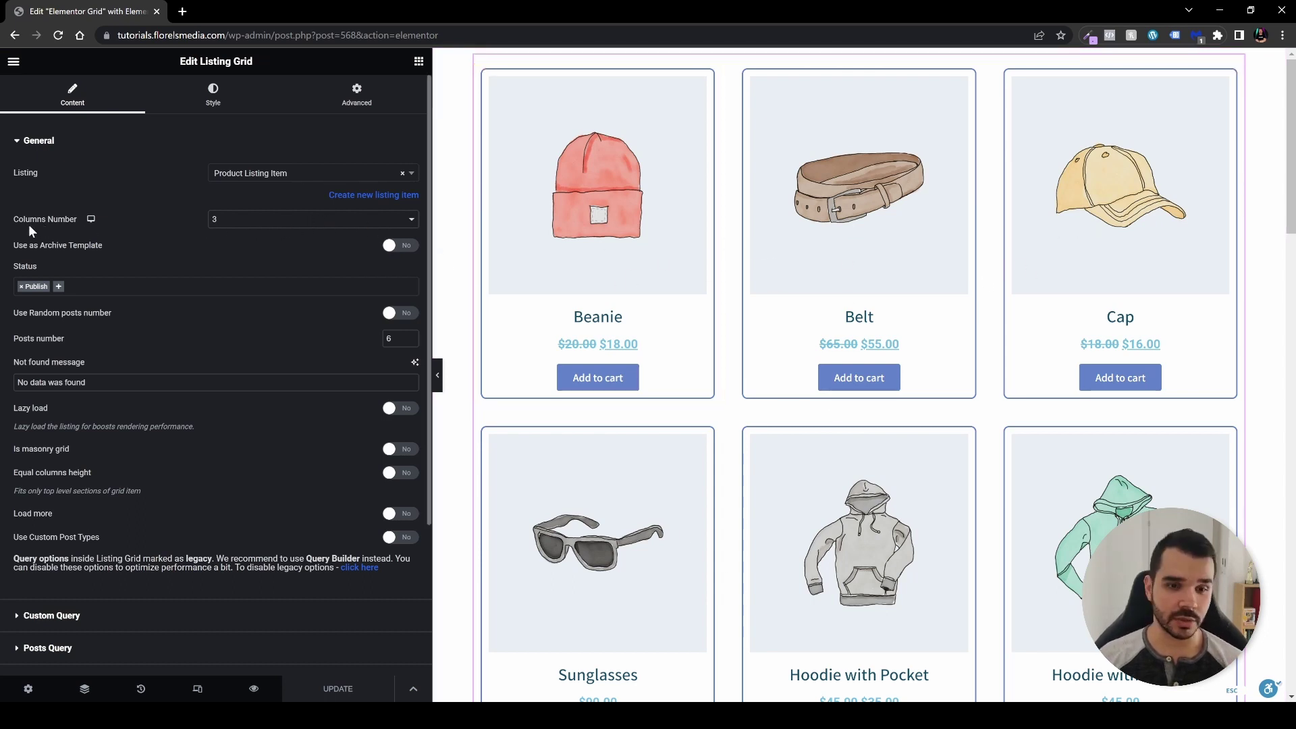
Step: Try the listing grid with 2 and 5 columns, and set the number of columns back to 3
{"action": "left_click", "coordinate": [247, 223]}
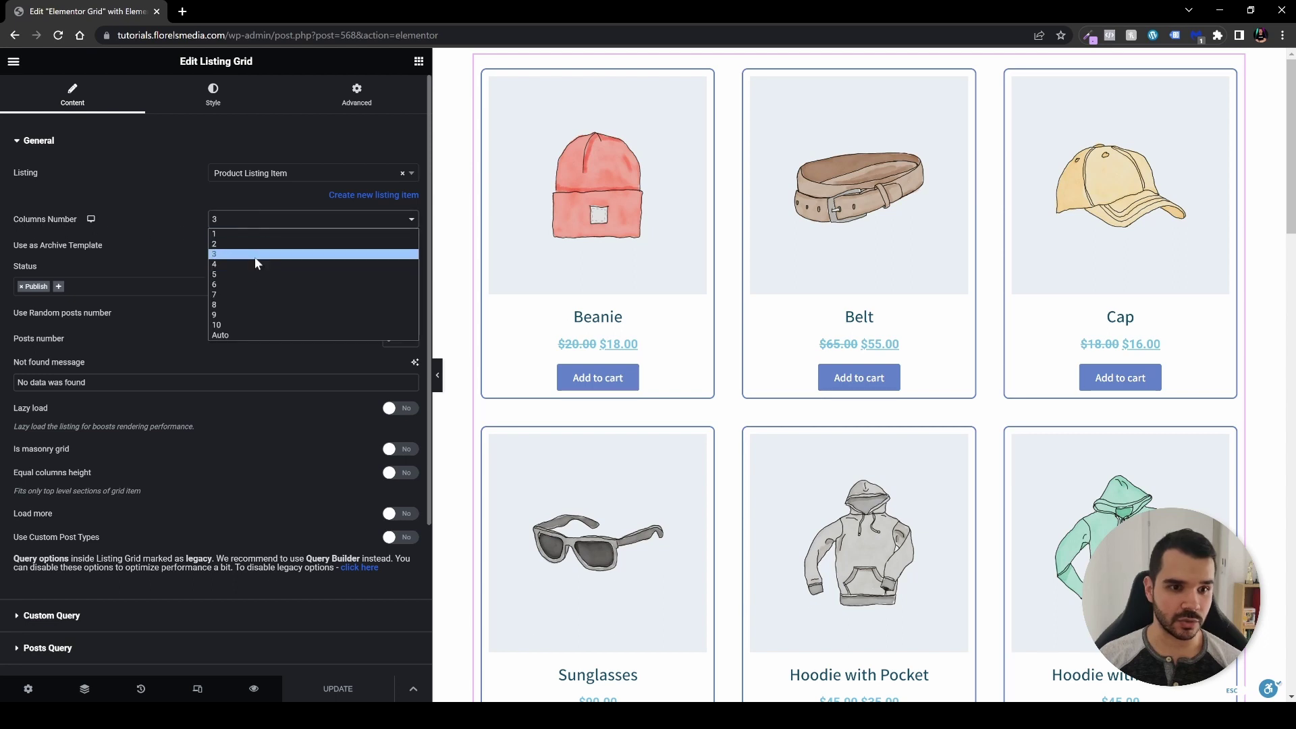
{"action": "left_click", "coordinate": [265, 245]}
{"action": "left_click", "coordinate": [310, 223]}
{"action": "left_click", "coordinate": [310, 274]}
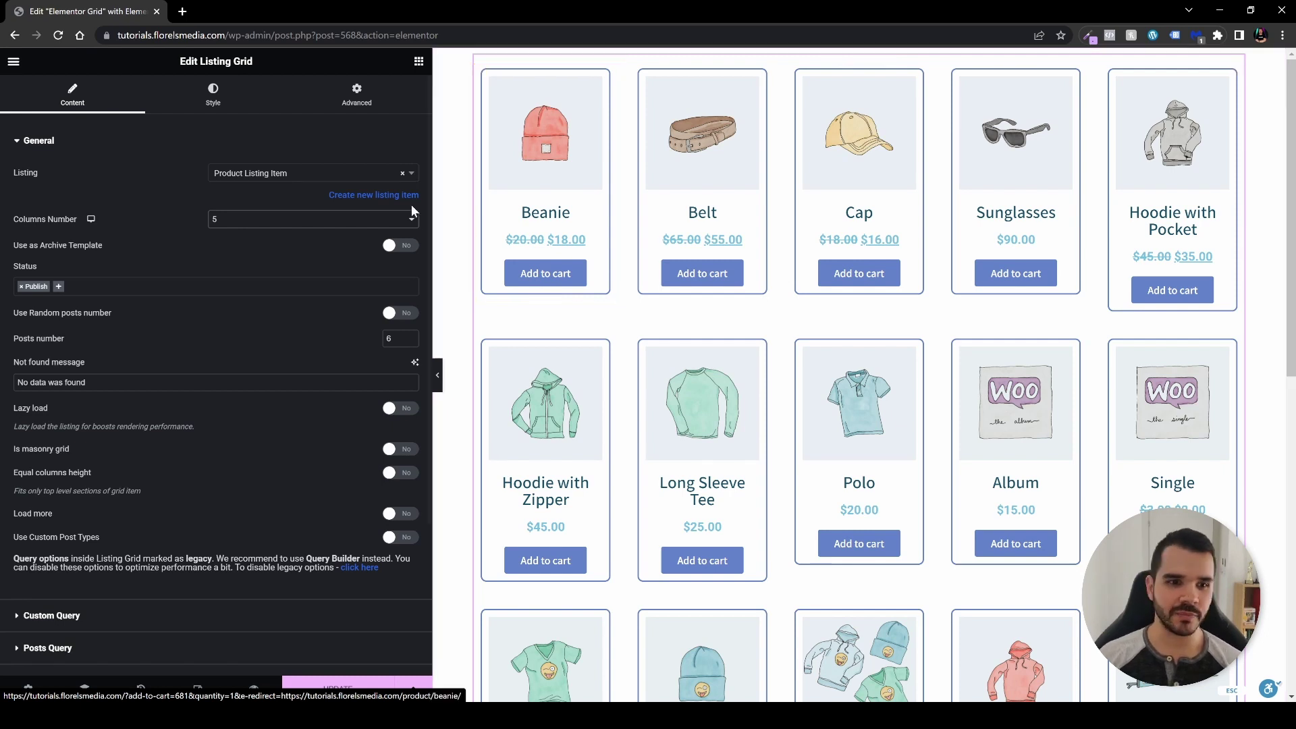
{"action": "left_click", "coordinate": [361, 220]}
{"action": "left_click", "coordinate": [329, 260]}
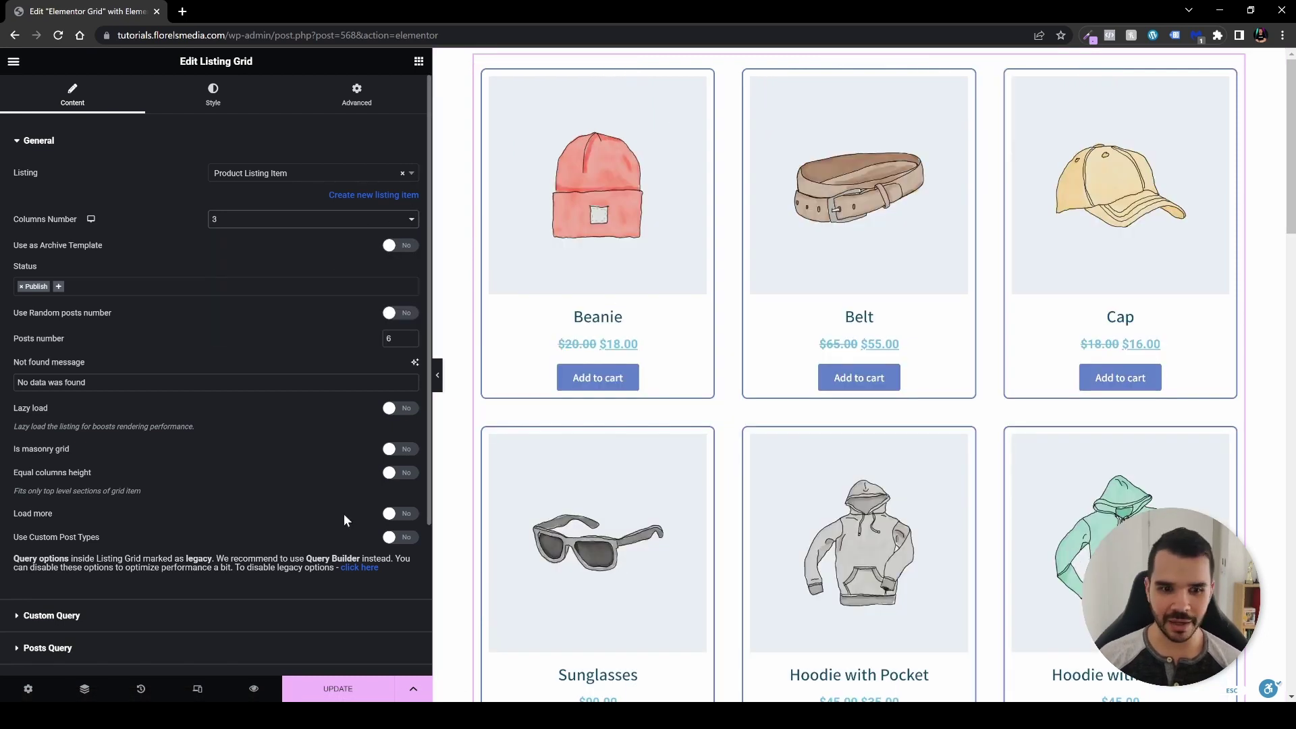
Step: Update the page and test the Sunglasses product's title link in the page preview
{"action": "left_click", "coordinate": [341, 687]}
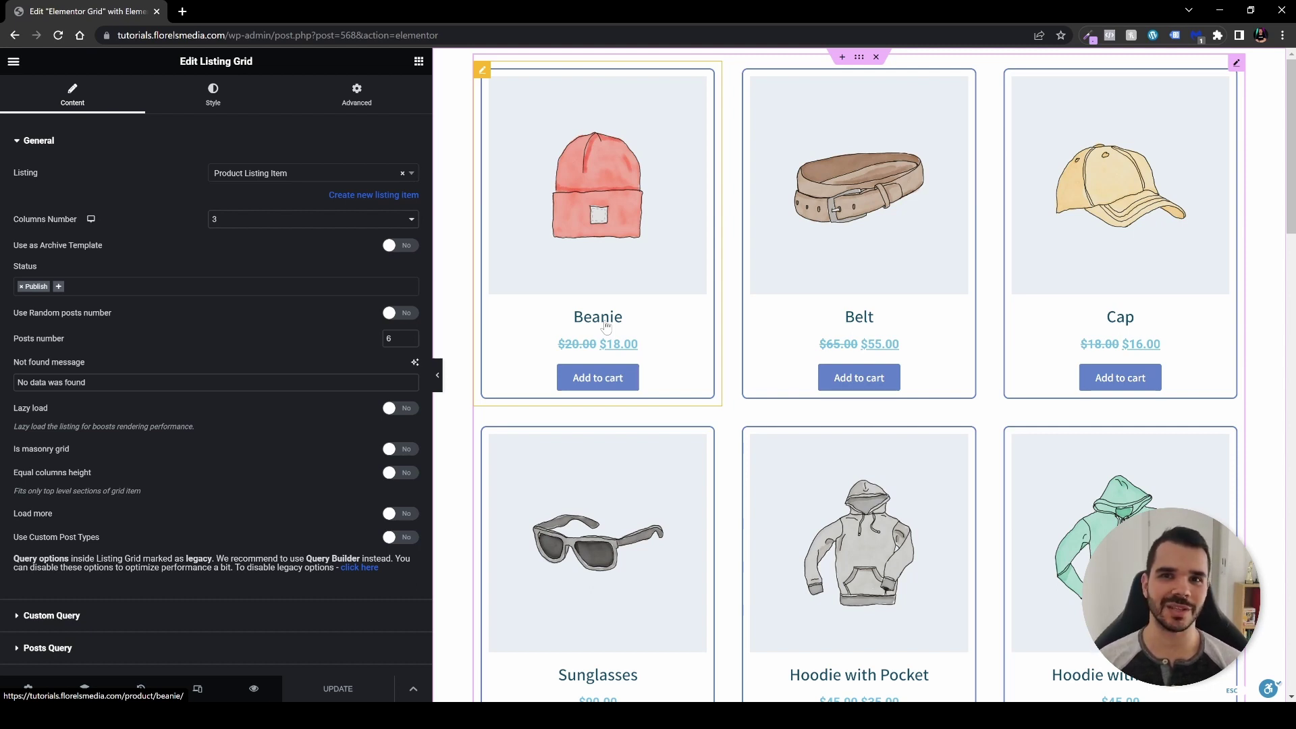
{"action": "left_click", "coordinate": [253, 689]}
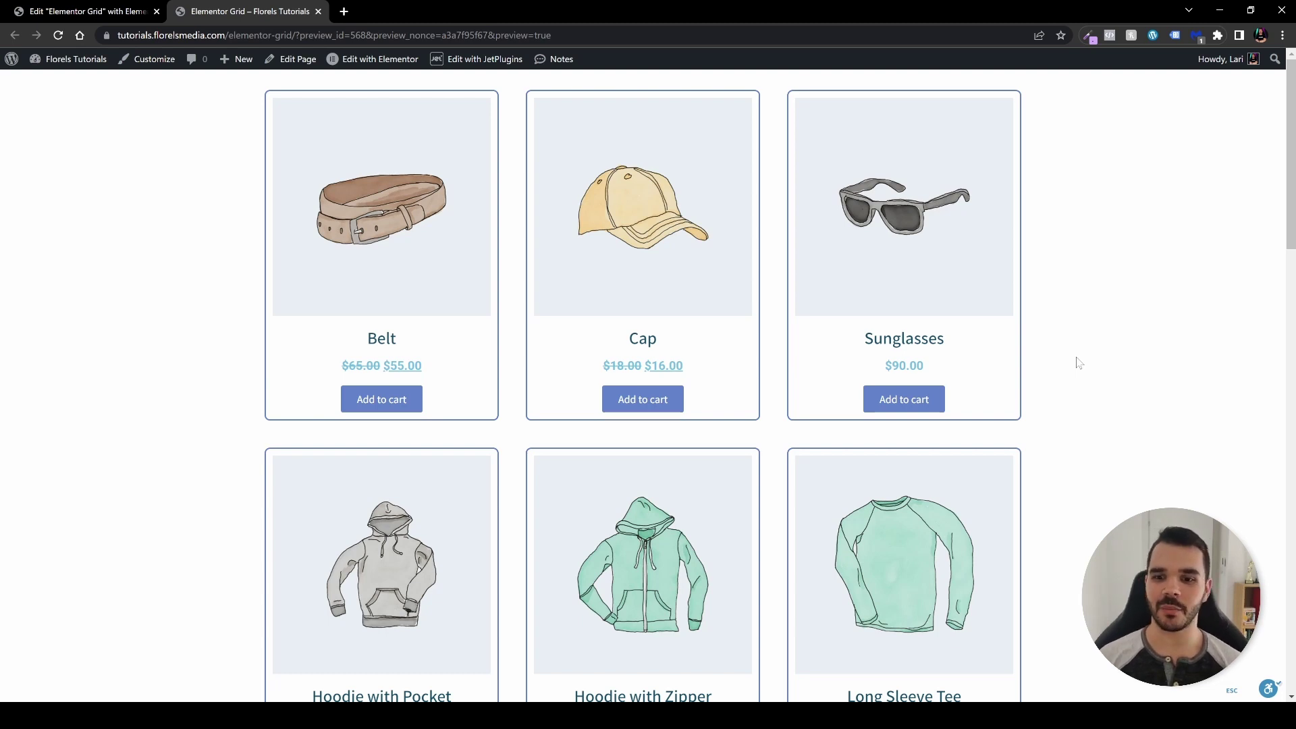
{"action": "left_click", "coordinate": [895, 340]}
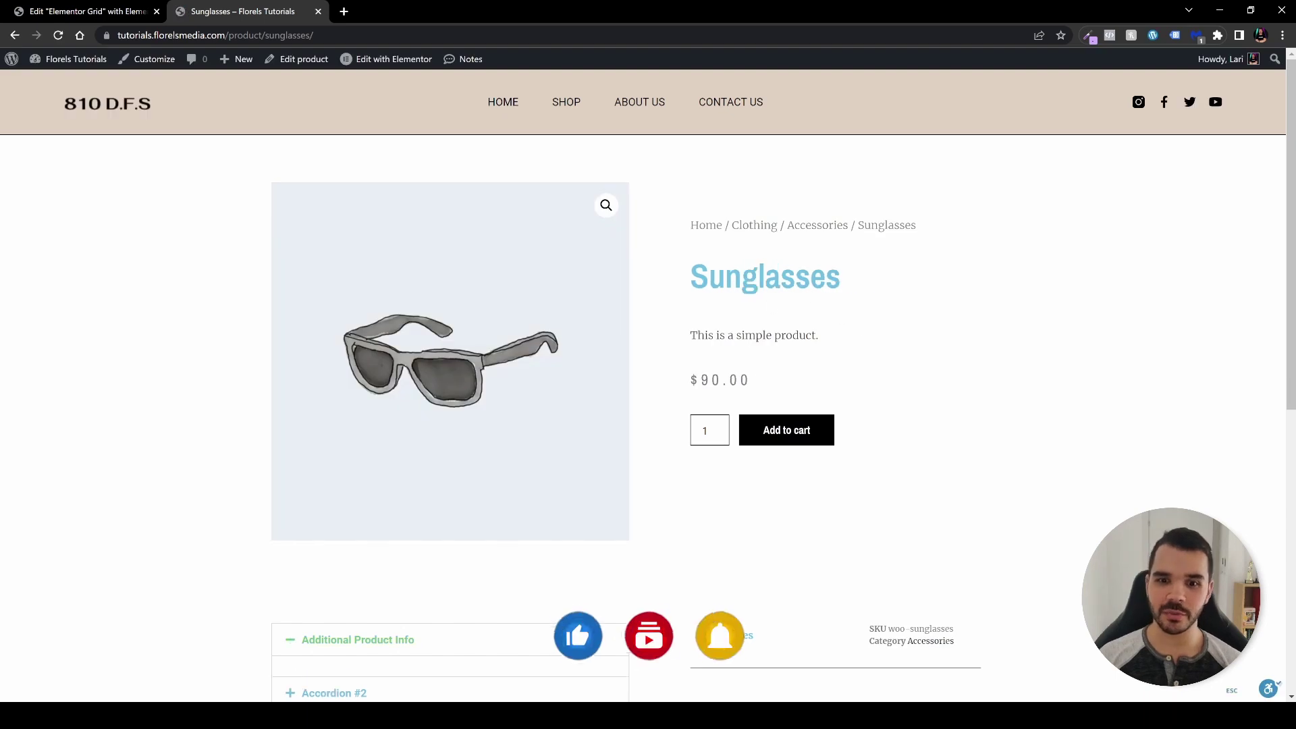